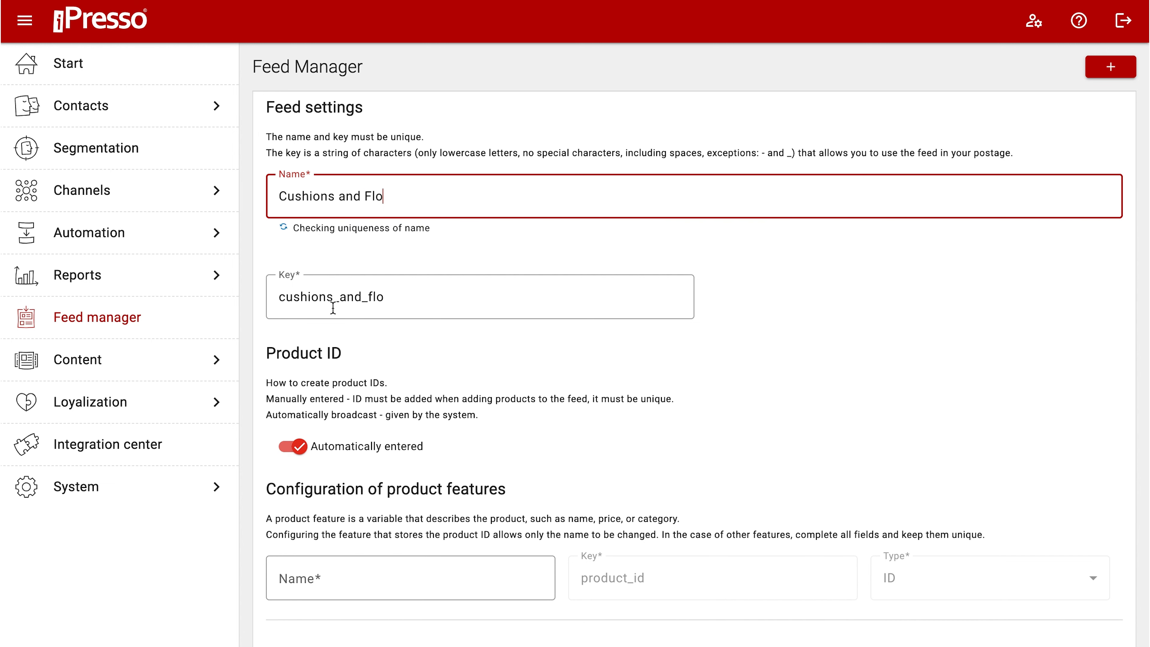
Switch the feed's product IDs to manual entry and name the ID feature "Product ID"
scroll(378, 375, "down", 3)
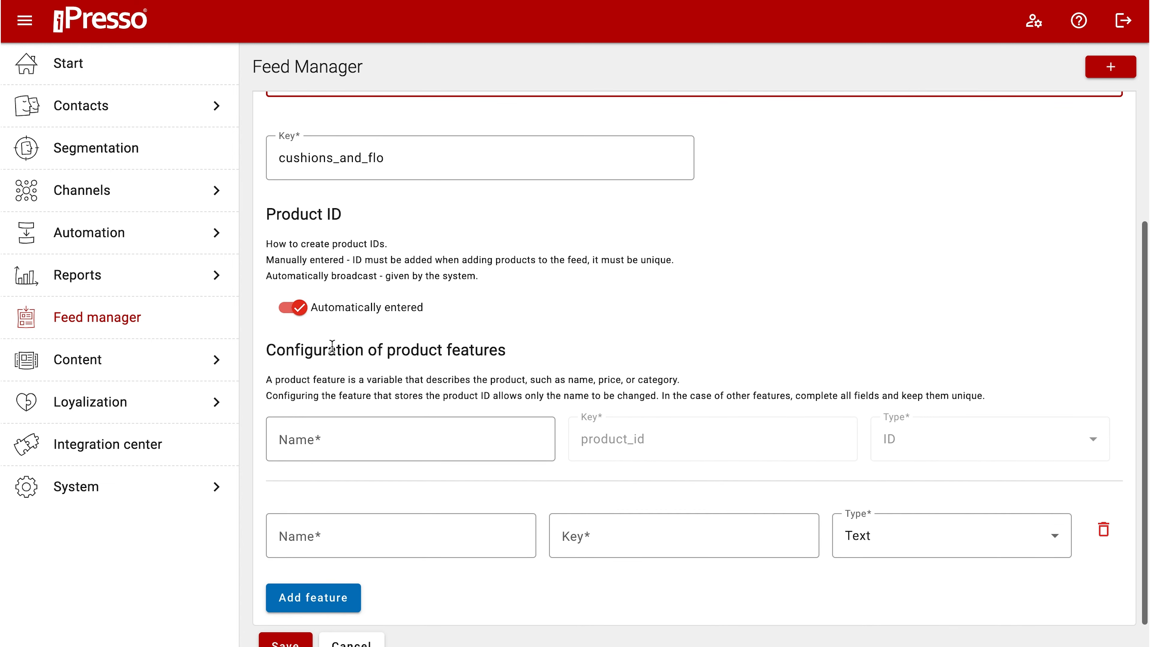
left_click(297, 306)
scroll(356, 393, "down", 1)
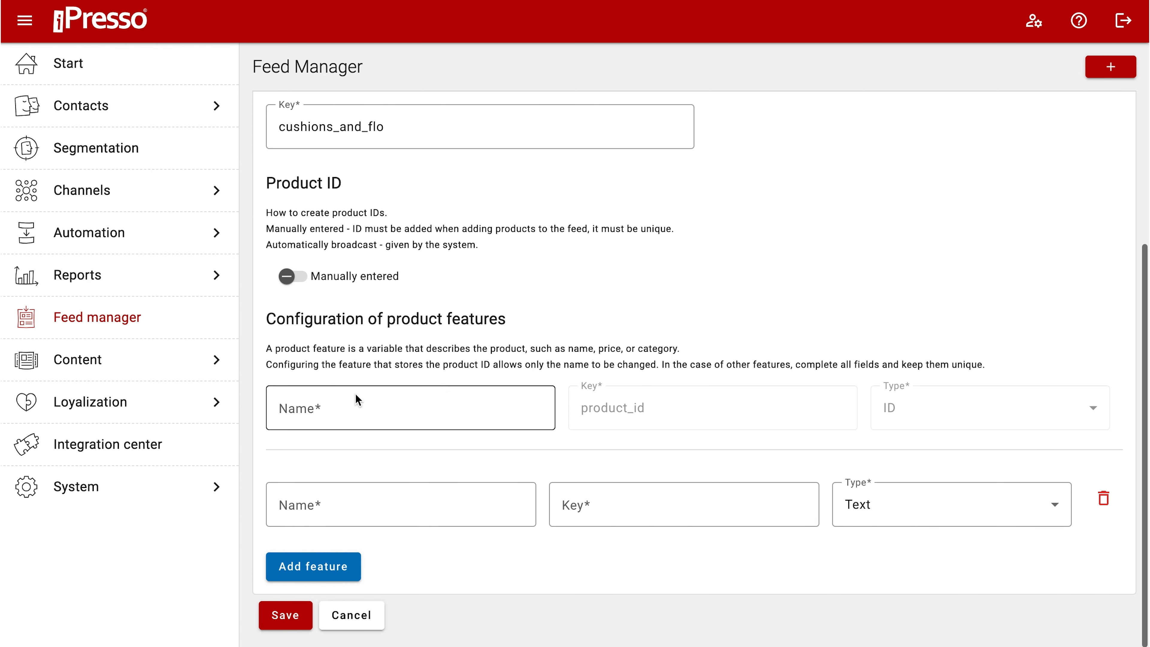
left_click(358, 399)
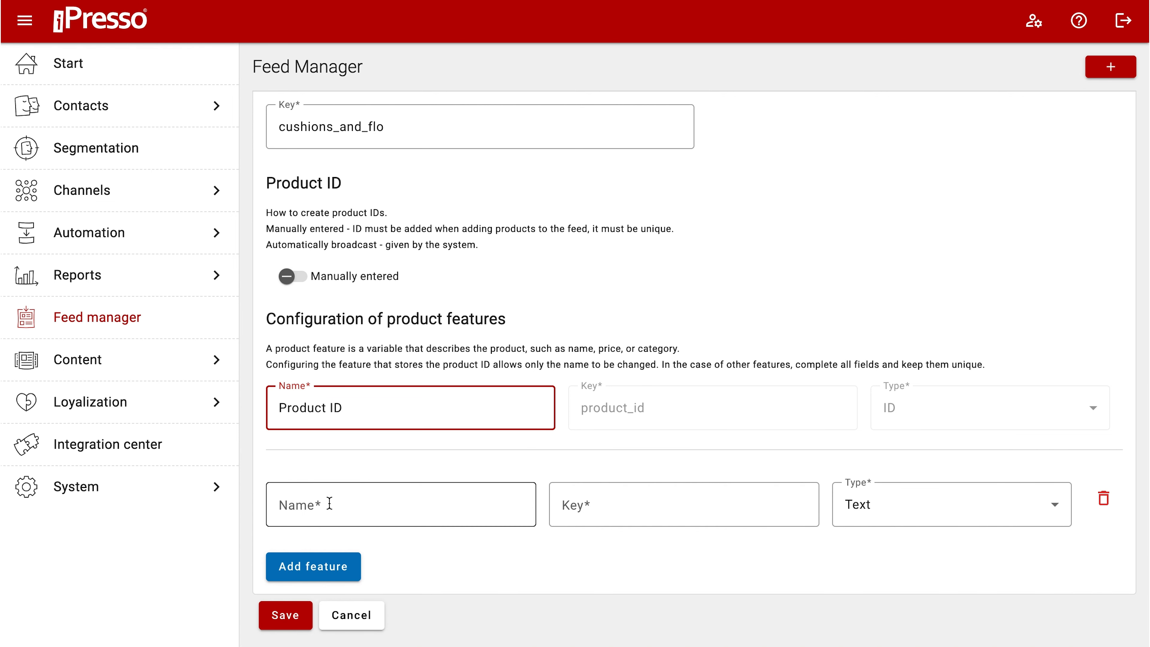
Name the first additional product feature "Added to collection" and set its type to Date
left_click(329, 503)
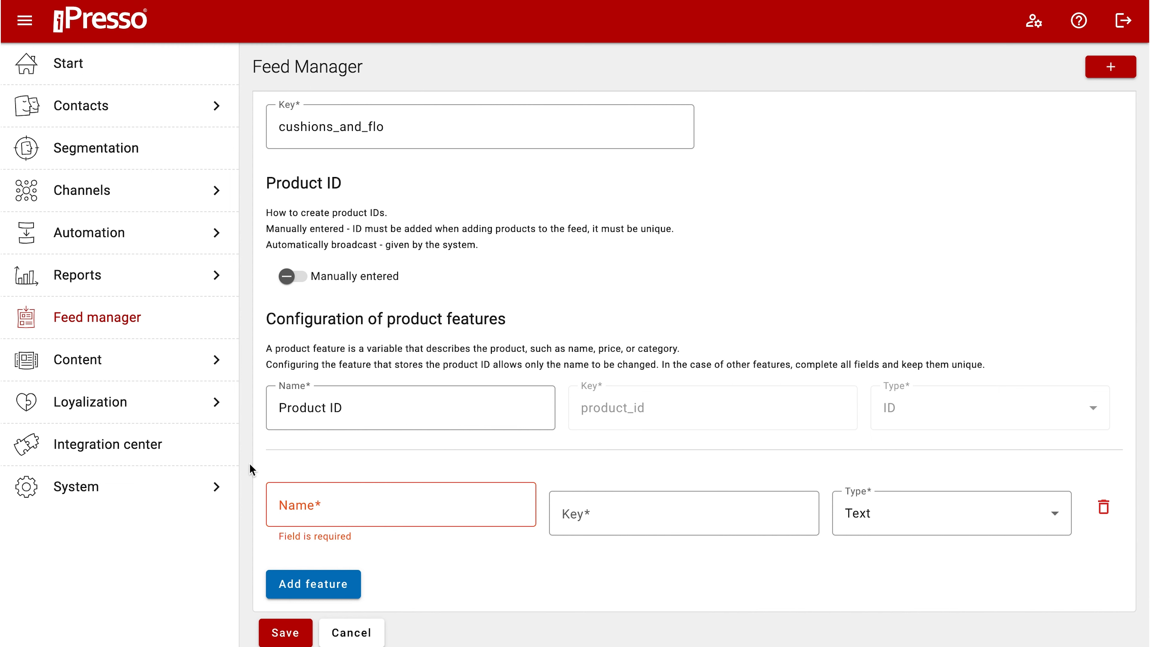
left_click(352, 511)
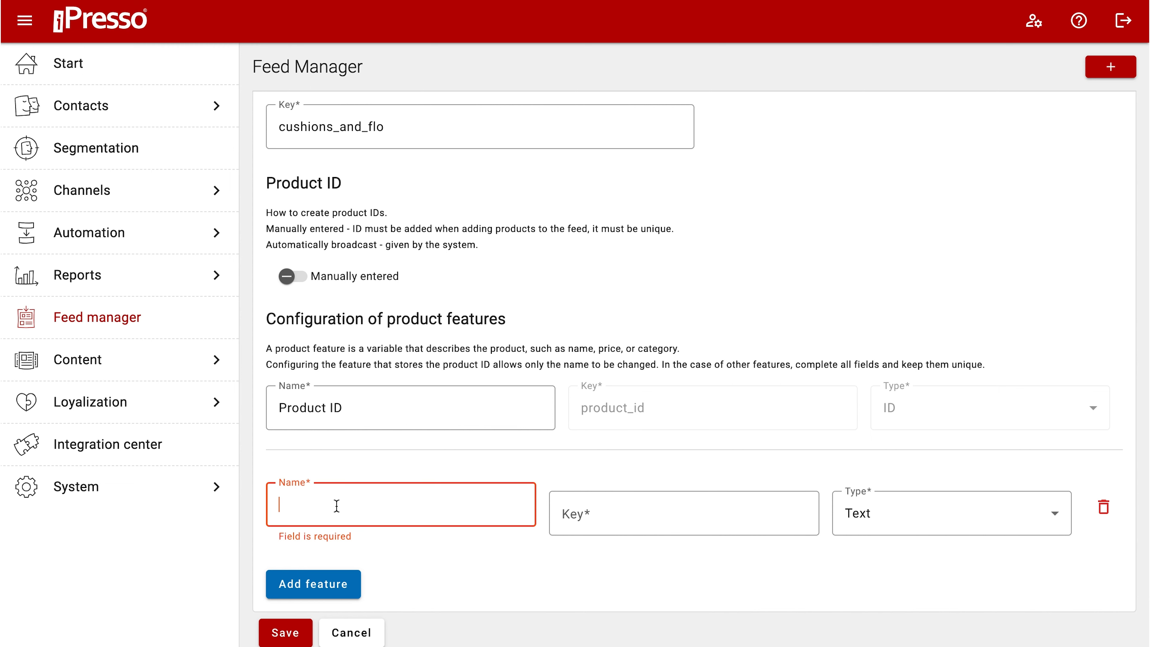
type("Added to col")
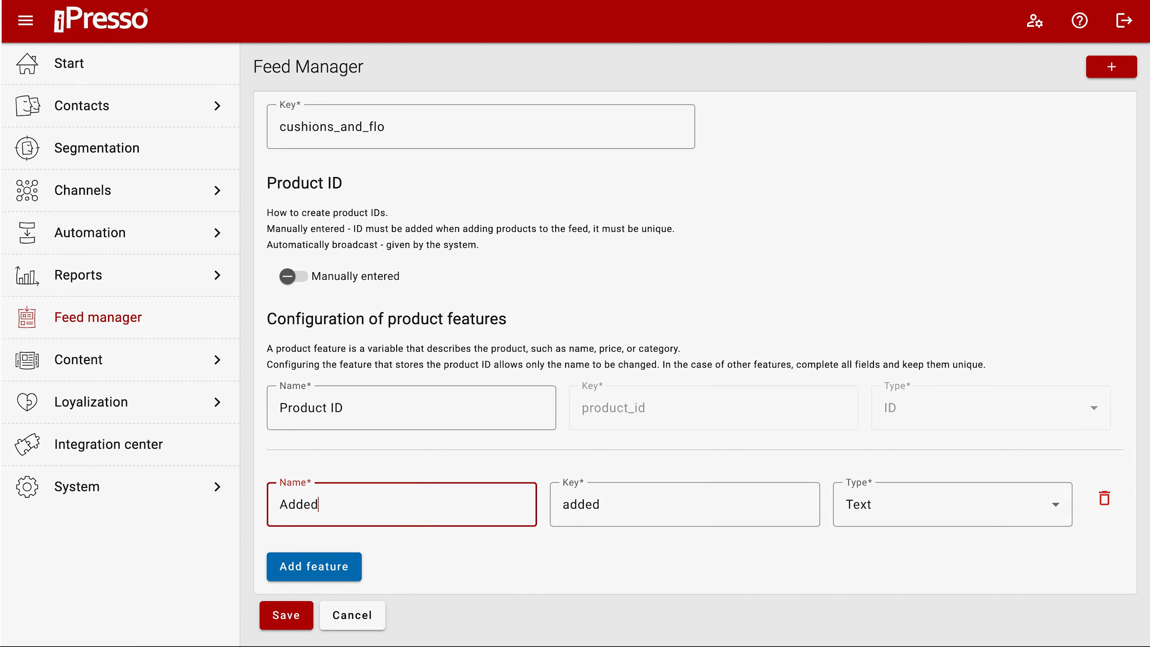
type("lection")
left_click(891, 503)
scroll(891, 460, "down", 3)
left_click(891, 460)
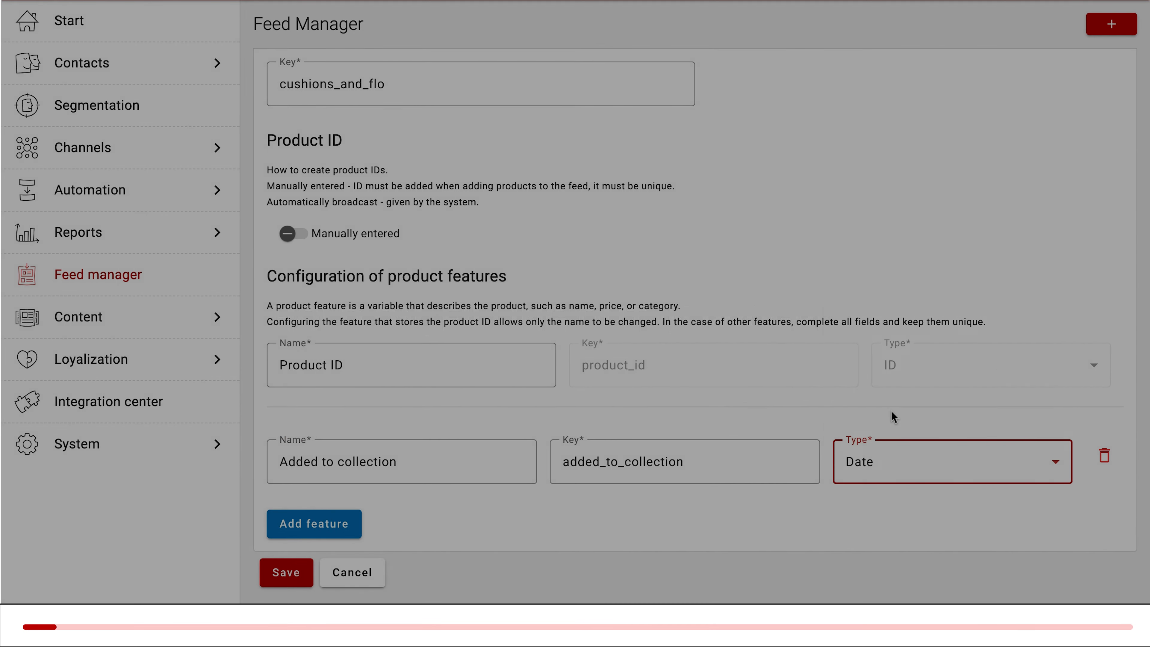
Add a product feature named "Collection" with the type Single-choice dictionary
left_click(319, 566)
scroll(475, 525, "down", 2)
left_click(399, 461)
type("Collection")
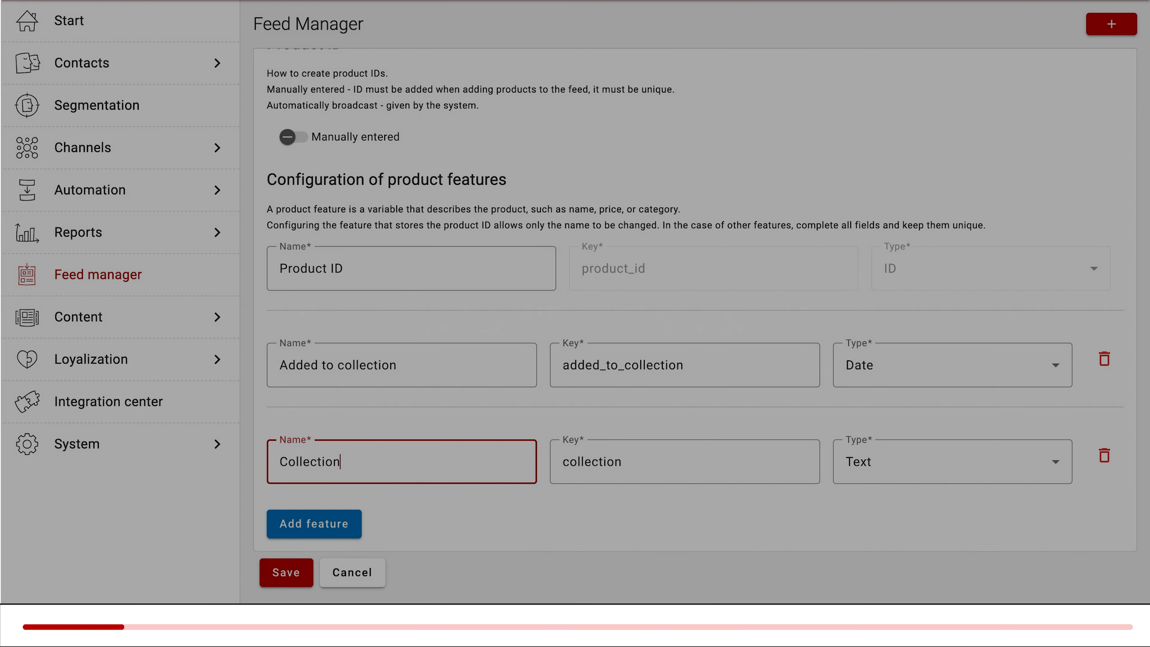
left_click(910, 481)
left_click(906, 437)
Add a product feature named "Category" with the type Multiple-choice dictionary
left_click(314, 524)
scroll(470, 533, "down", 2)
left_click(384, 475)
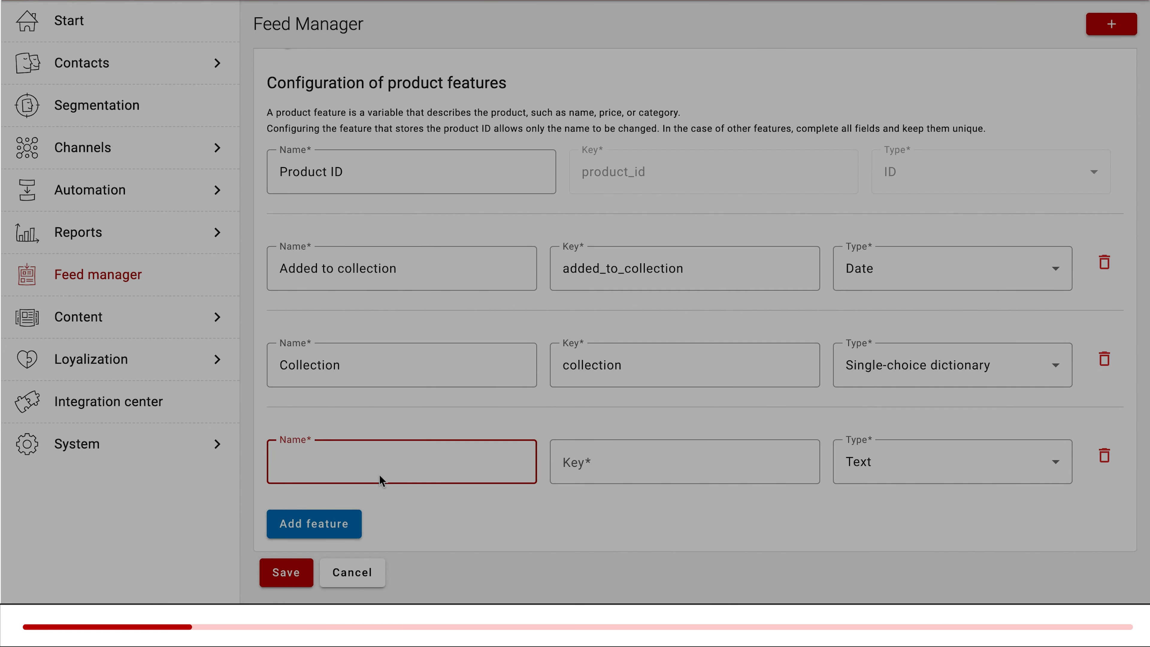
type("Category")
left_click(876, 462)
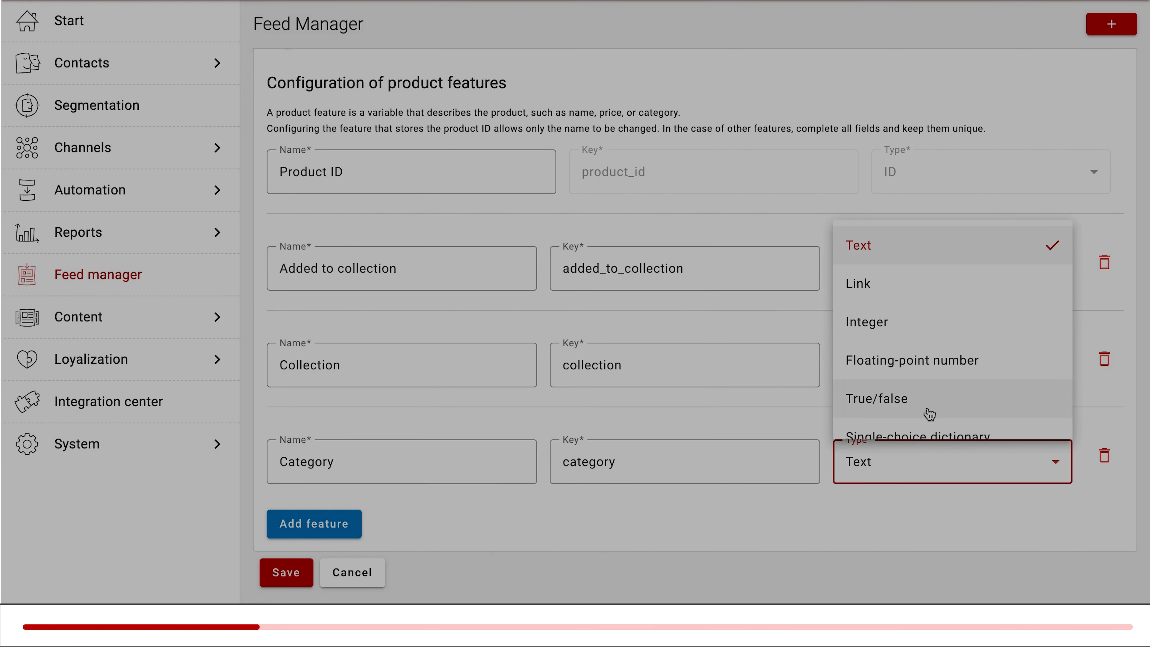
scroll(929, 413, "down", 2)
left_click(927, 415)
Add a product feature named "Photo" and set its type to Link
left_click(314, 524)
scroll(423, 521, "down", 2)
left_click(399, 477)
type("Pho")
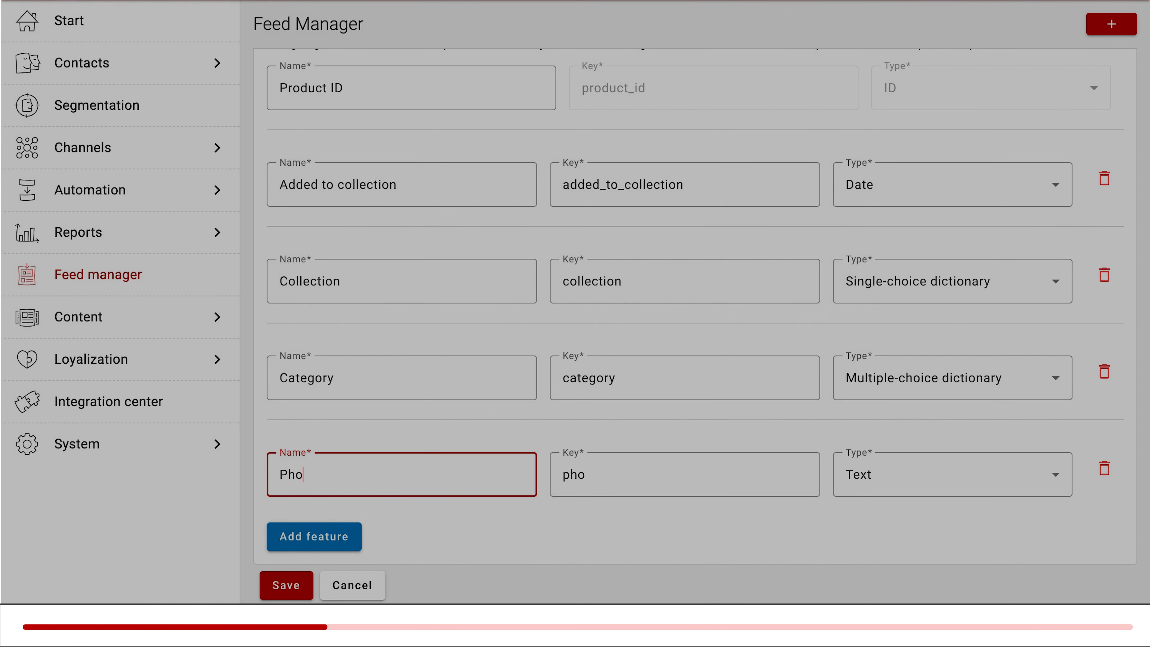
type("to")
left_click(894, 478)
scroll(894, 396, "down", 2)
scroll(886, 308, "up", 3)
left_click(884, 297)
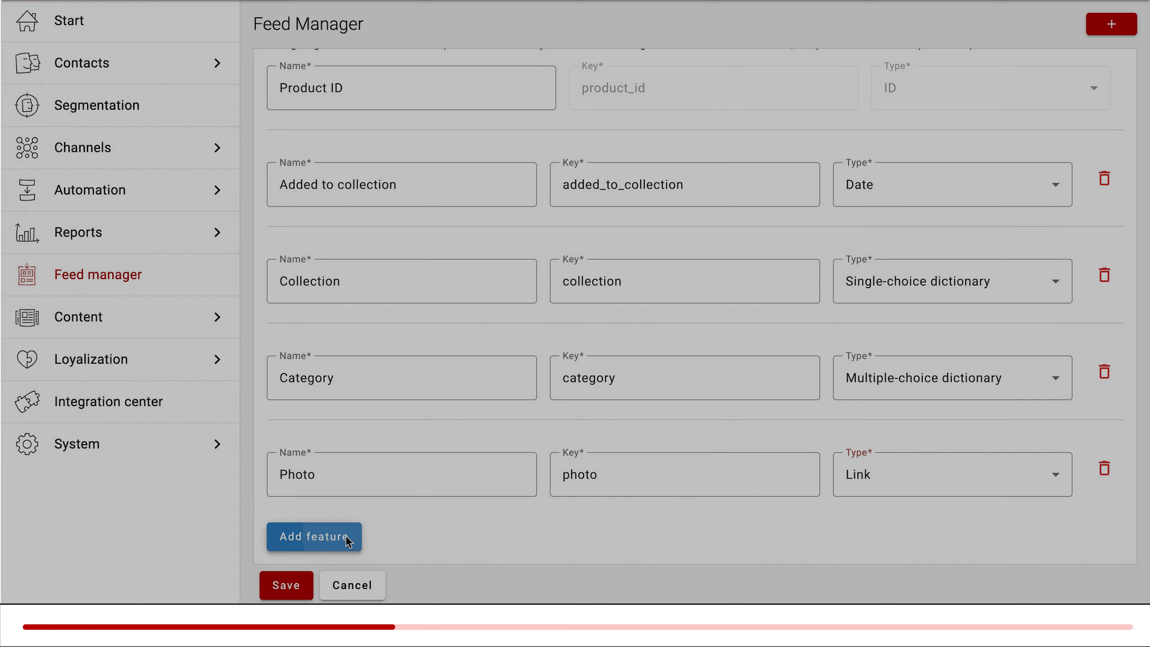
Add a product feature named "Product name", keeping the Text type
left_click(326, 537)
scroll(361, 476, "down", 2)
left_click(361, 476)
type("Product name")
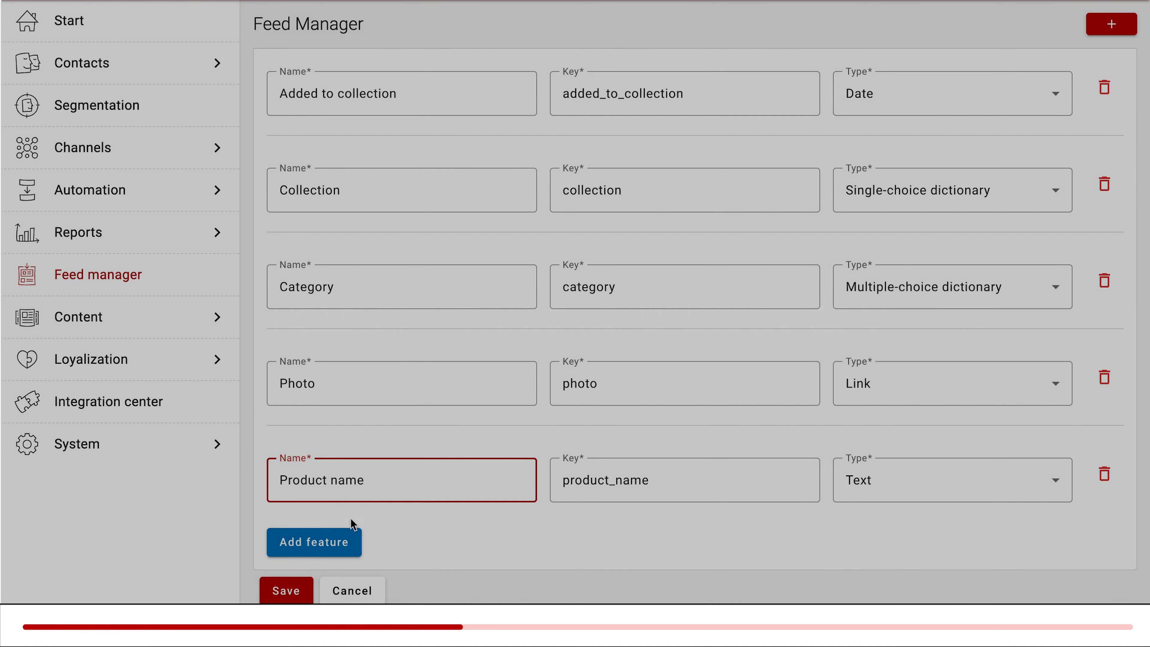
Add a product feature named "Color" with the type Multiple-choice dictionary
left_click(353, 542)
scroll(465, 536, "down", 2)
left_click(398, 470)
type("Color")
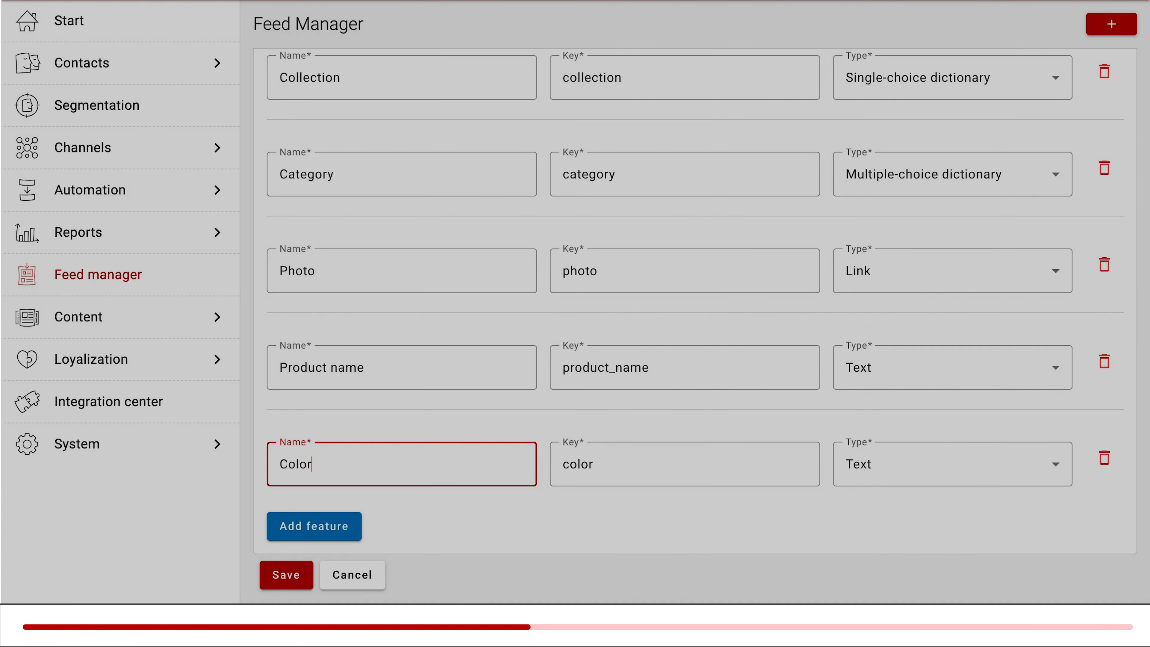
left_click(898, 448)
scroll(896, 438, "down", 2)
left_click(894, 403)
scroll(652, 547, "down", 1)
Add a product feature named "Height" with the type Floating-point number
left_click(346, 524)
scroll(423, 519, "down", 2)
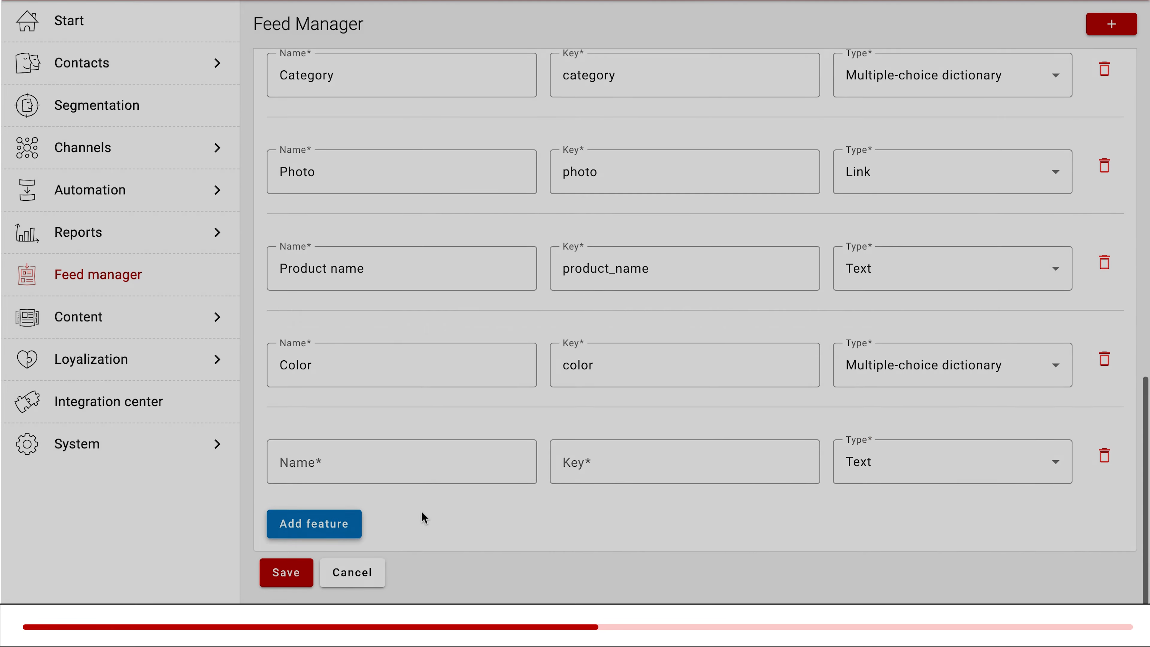
left_click(415, 469)
type("Height")
left_click(914, 445)
left_click(904, 363)
Add a product feature named "Width" with the type Floating-point number
left_click(317, 524)
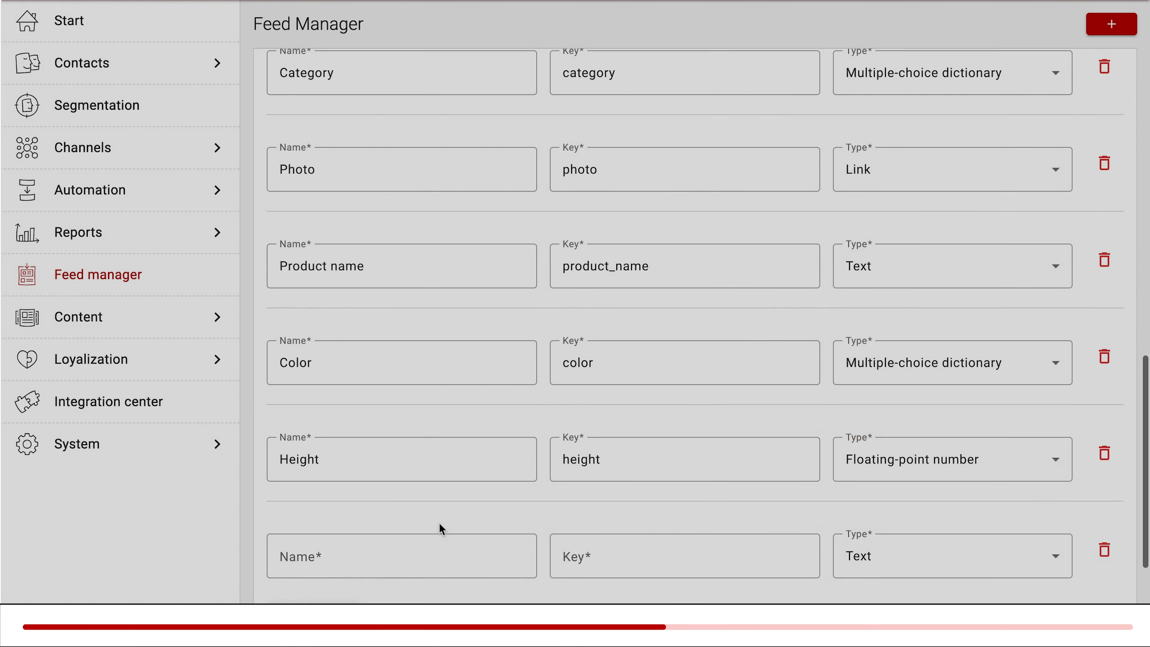
scroll(441, 527, "down", 2)
left_click(399, 463)
type("Width")
left_click(906, 462)
left_click(911, 360)
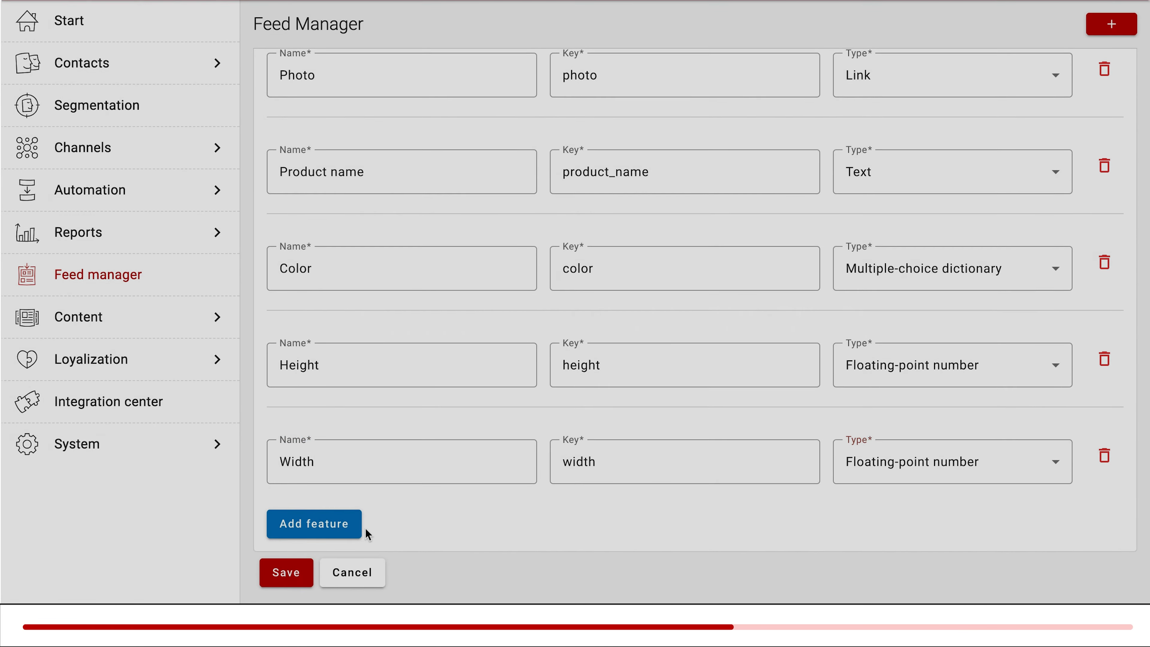
Add a product feature named "Depth" with the type Floating-point number
left_click(367, 524)
left_click(326, 555)
type("Depth")
left_click(906, 558)
left_click(899, 467)
Add a product feature named "Material" with the type Multiple-choice dictionary
scroll(817, 496, "down", 2)
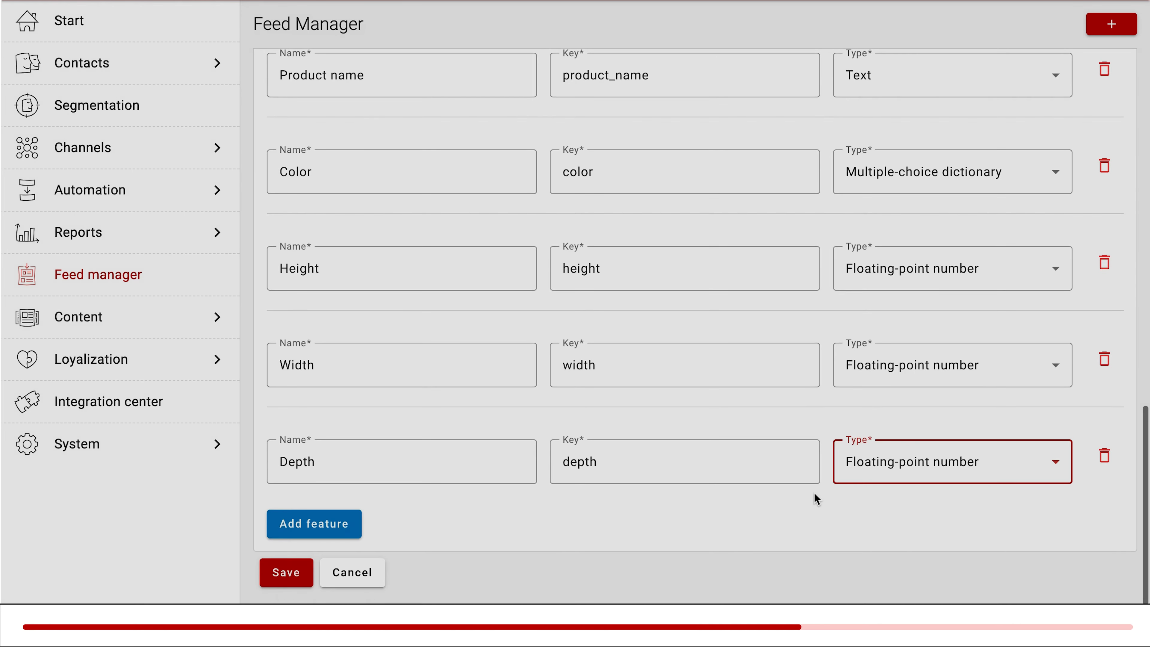
left_click(308, 522)
left_click(334, 553)
type("Material")
scroll(865, 501, "down", 2)
left_click(865, 491)
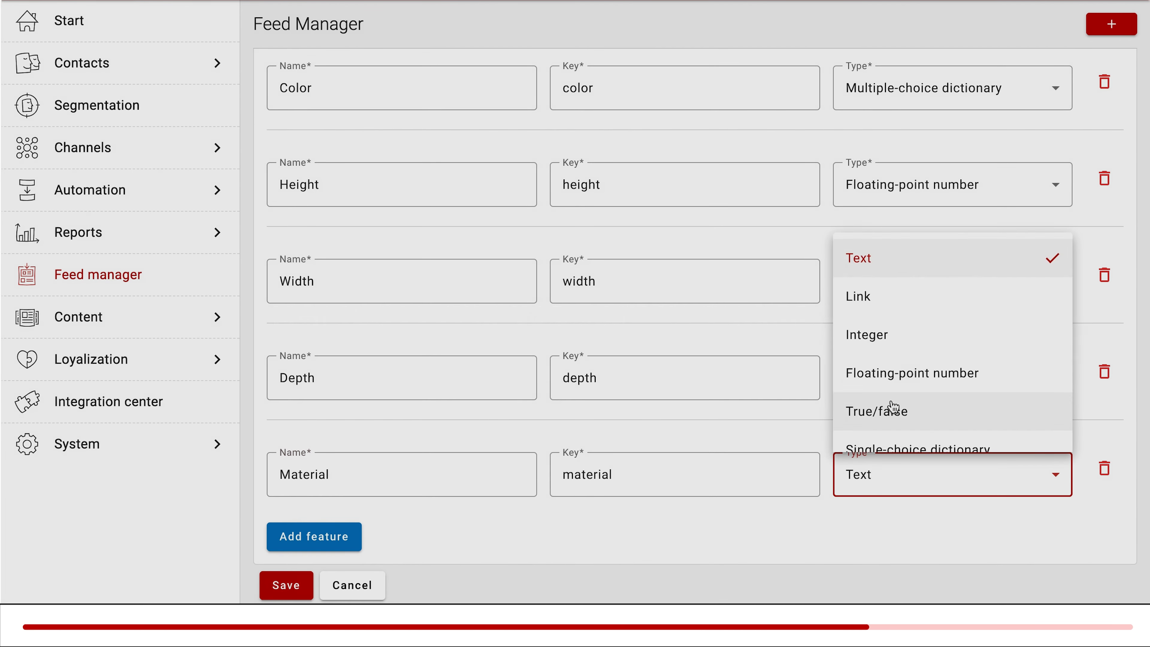
left_click(883, 486)
Add a product feature named "Price" with the type Floating-point number
left_click(312, 535)
scroll(476, 535, "down", 1)
left_click(393, 488)
type("Price")
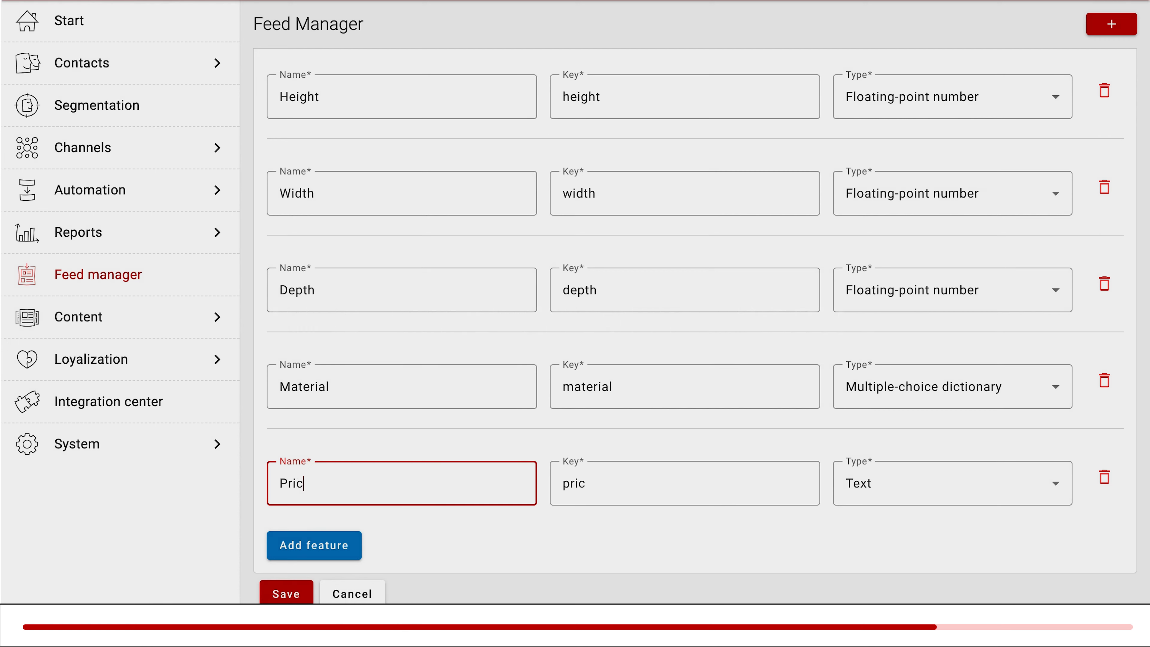
left_click(911, 492)
left_click(913, 383)
Add a product feature named "Shipping via post" with the type True/false
left_click(347, 524)
scroll(347, 525, "down", 1)
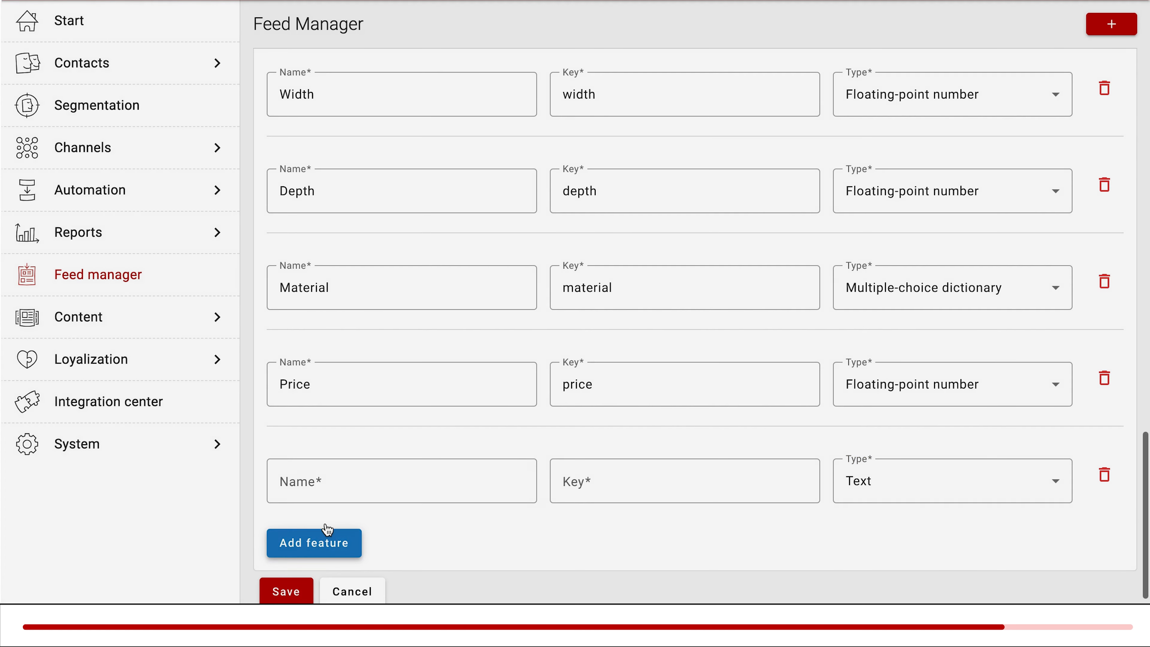
left_click(303, 475)
type("Shipping via post")
left_click(865, 480)
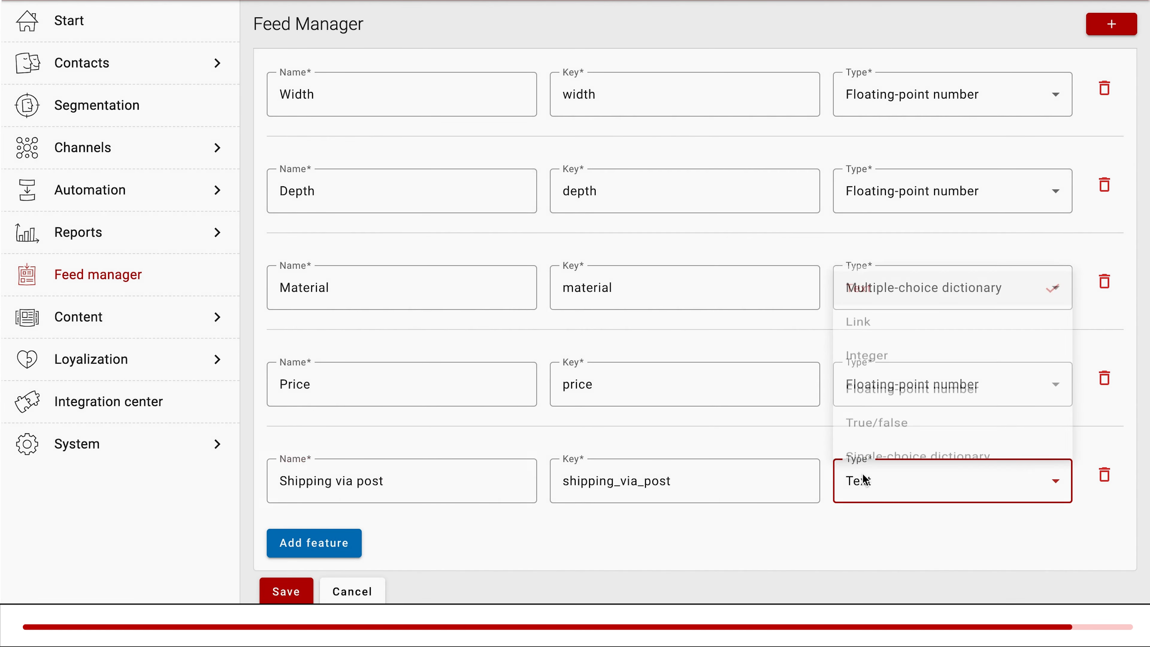
left_click(873, 419)
Add a product feature named "Product page" with the type Link and save the feed
left_click(353, 543)
scroll(355, 524, "down", 1)
left_click(327, 465)
type("Product page")
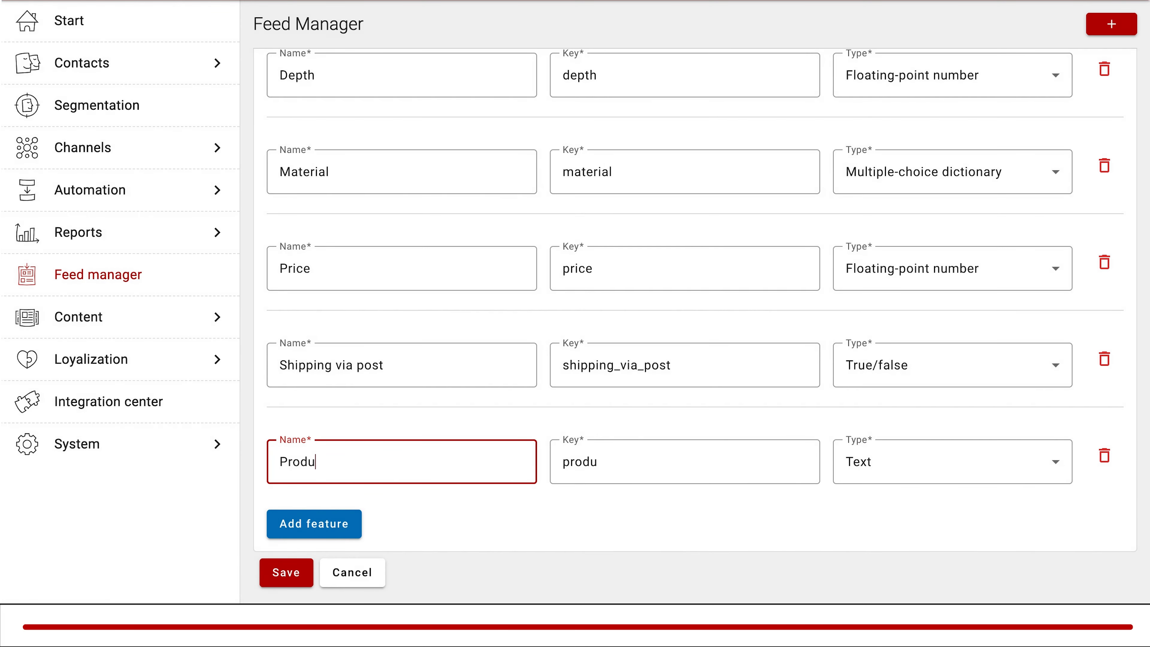
left_click(904, 471)
left_click(901, 326)
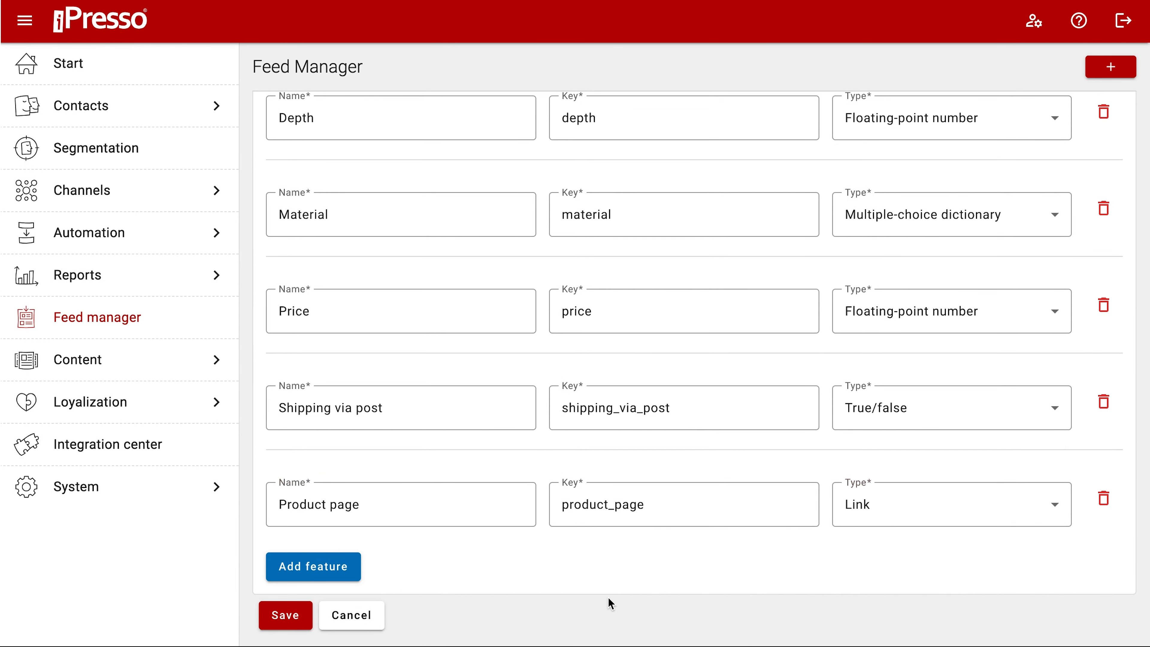
left_click(290, 615)
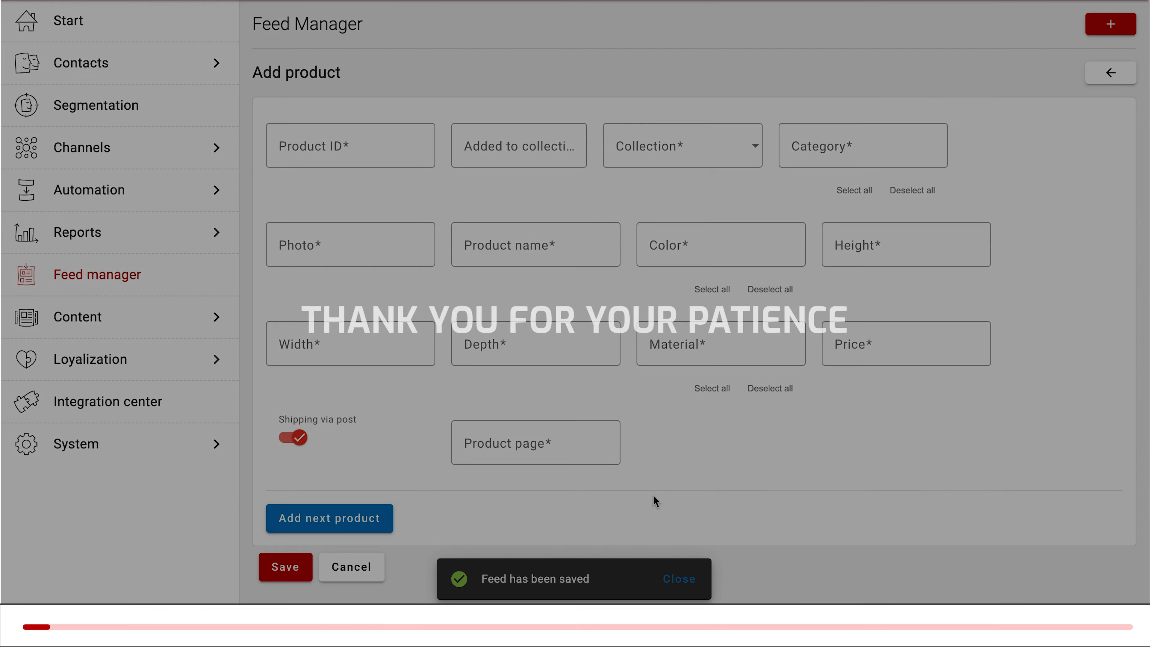
Enter product ID RA-2847-DM for the new product and set its Added to collection date to 2023-02-28
left_click(393, 154)
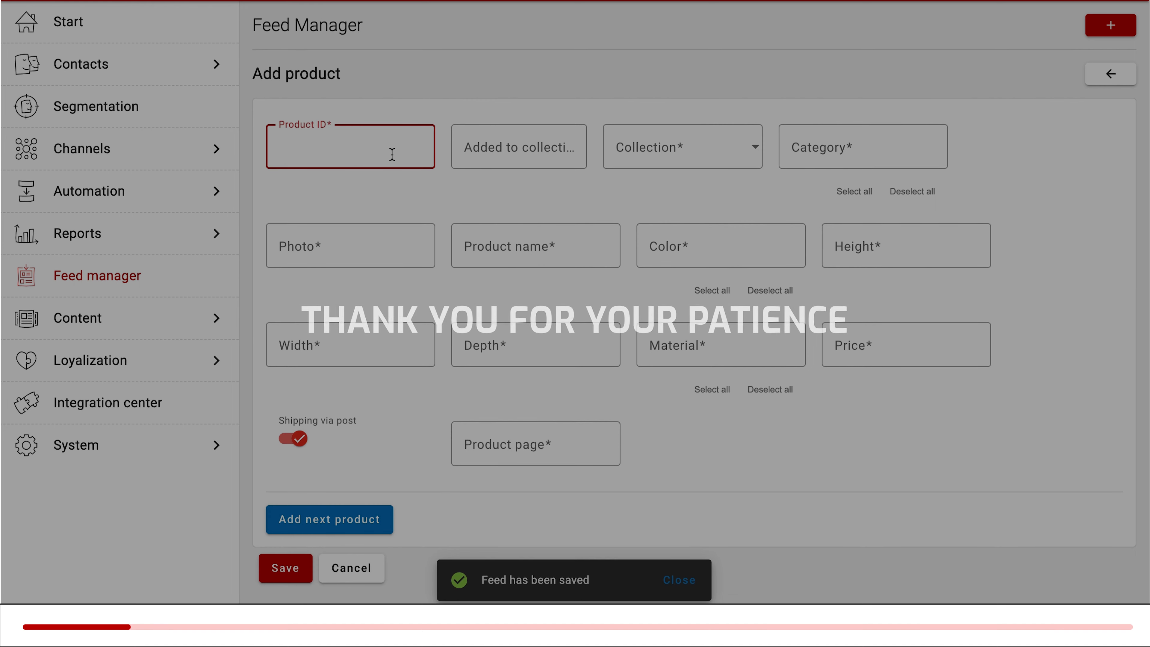
type("RA-2847-DM")
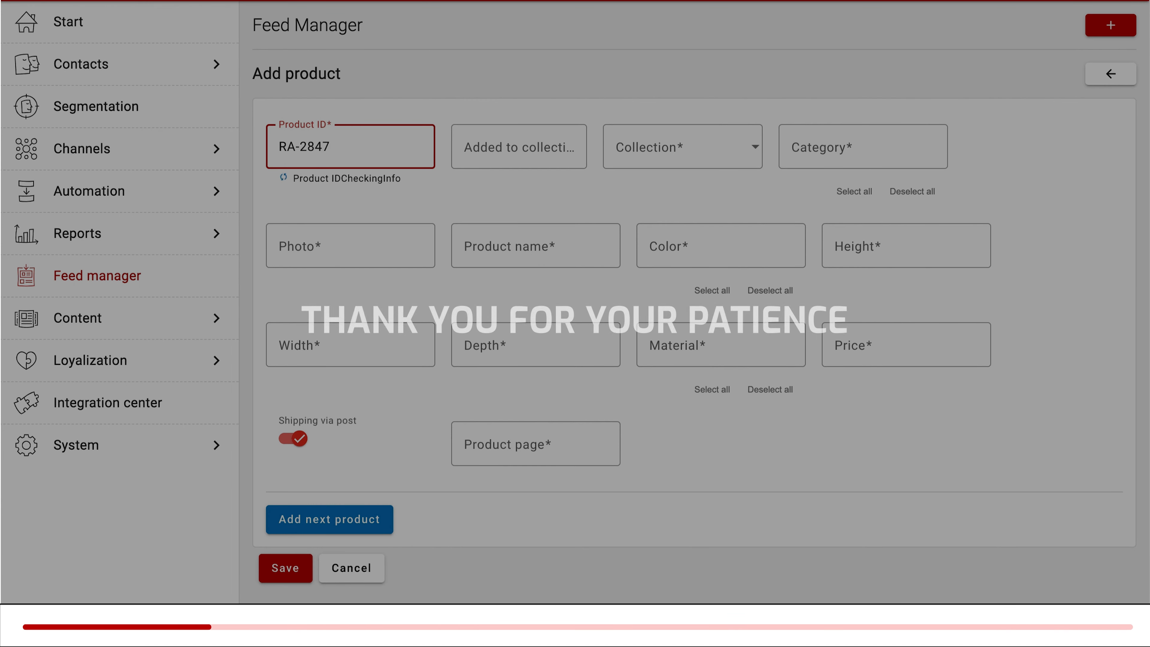
left_click(479, 156)
left_click(635, 202)
left_click(636, 203)
left_click(635, 202)
left_click(635, 202)
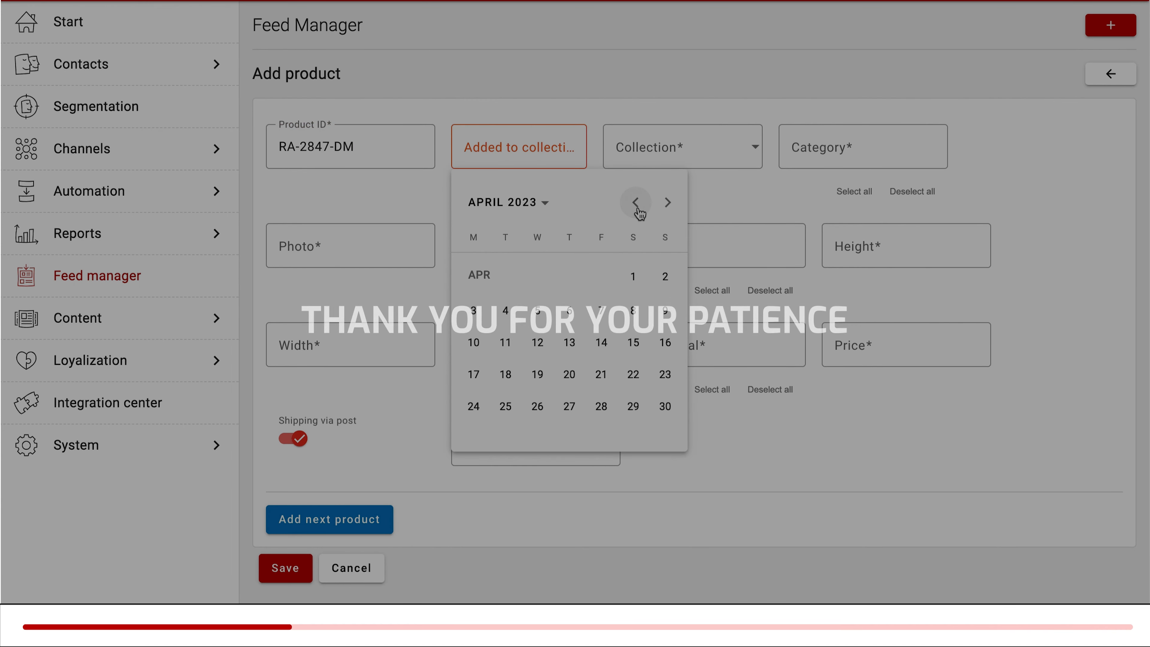
left_click(635, 203)
left_click(636, 203)
left_click(505, 435)
Create the new collection option "Spring collection" and assign it to the product
left_click(651, 147)
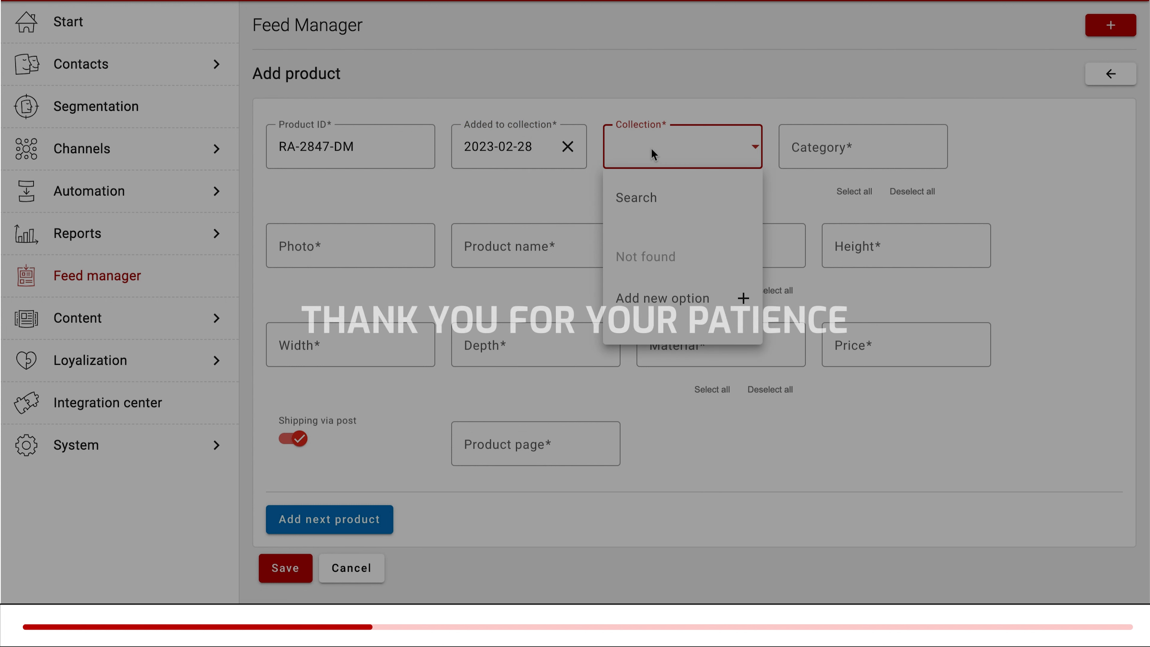
left_click(649, 294)
type("Sp")
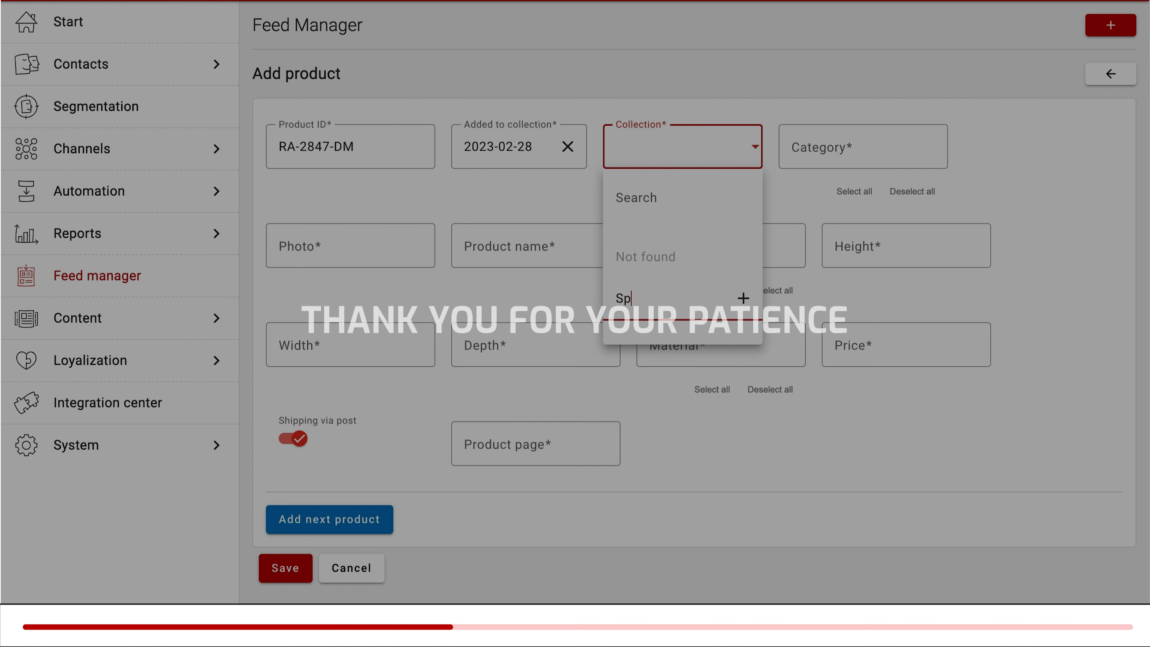
type("ring collection")
left_click(743, 298)
Add "Furniture" as the product's category
left_click(834, 141)
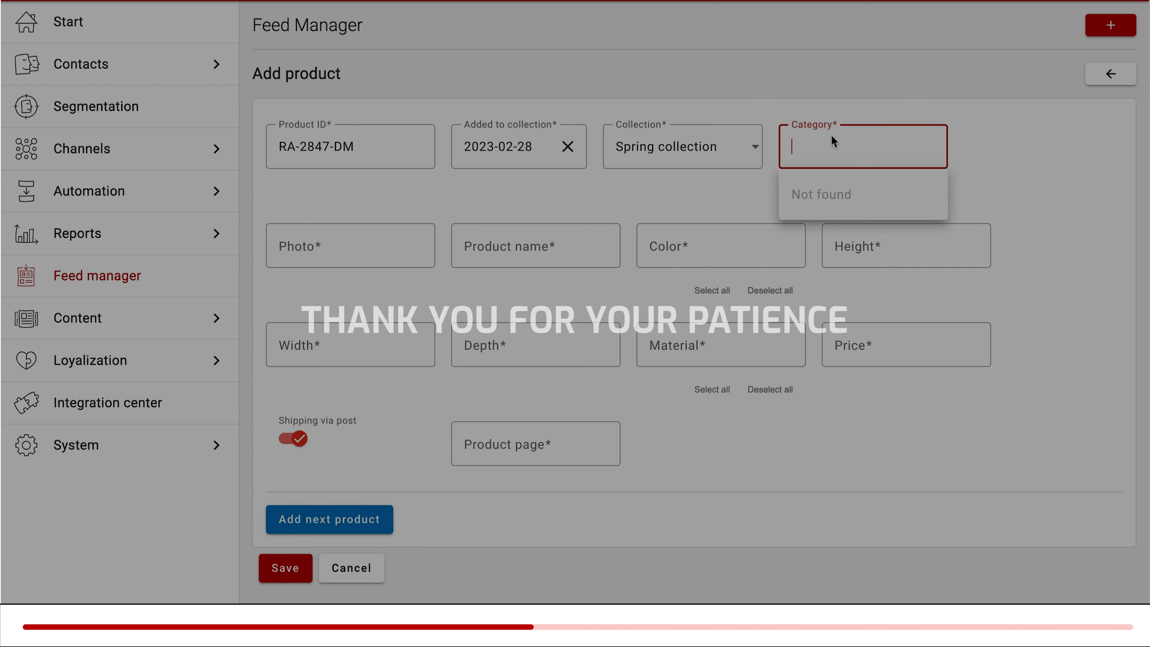
type("Furniture")
key("Return")
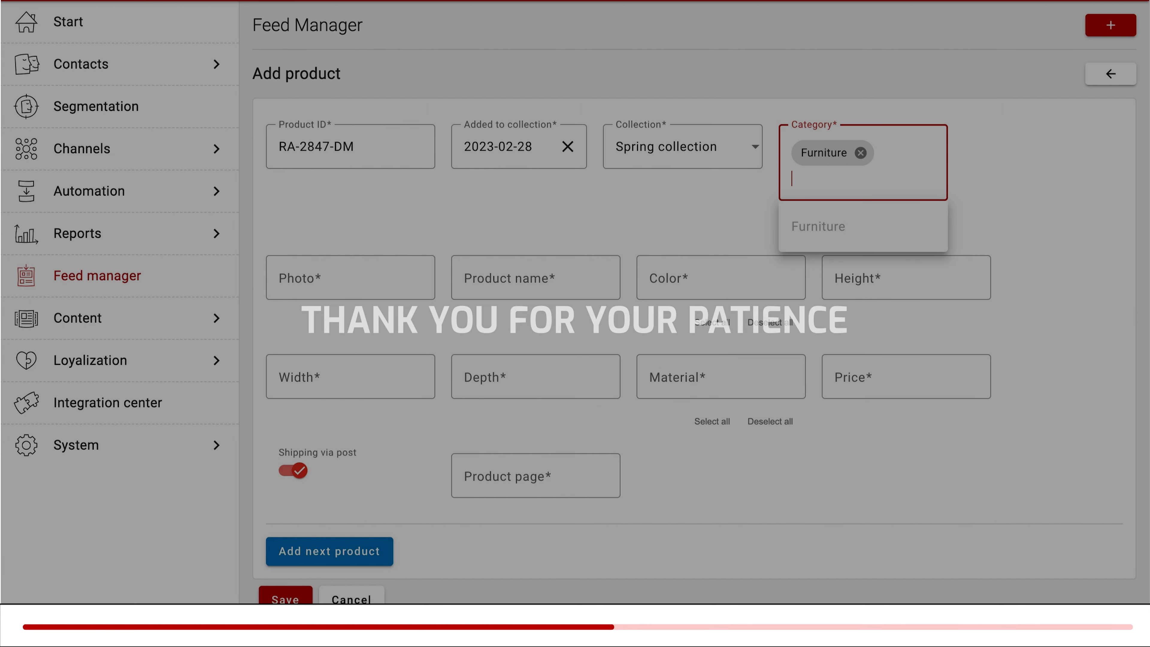
Paste the Google Drive photo link for the product and name the product "Red armchair"
left_click(309, 266)
key("ctrl+v")
key("Tab")
type("Red")
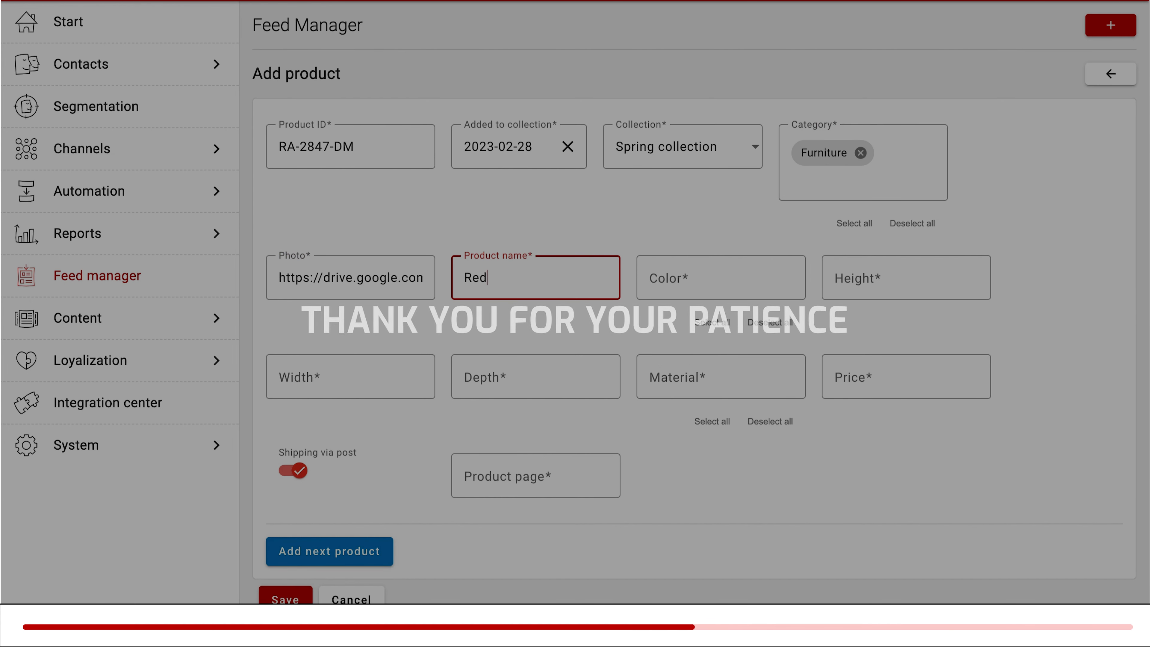
type(" armchair")
Add "Red" as the product's color
left_click(673, 285)
type("Red")
key("Return")
Set the armchair's dimensions to height 100, width 55 and depth 55
key("Tab")
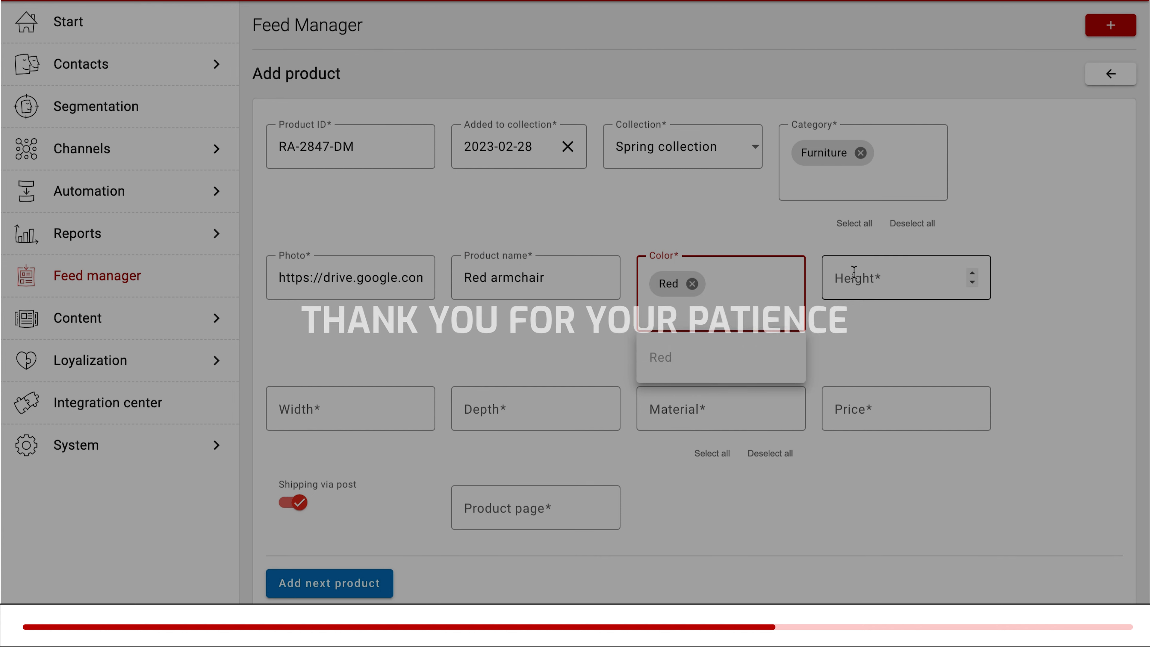
type("100")
left_click(352, 411)
type("55")
left_click(504, 413)
type("55")
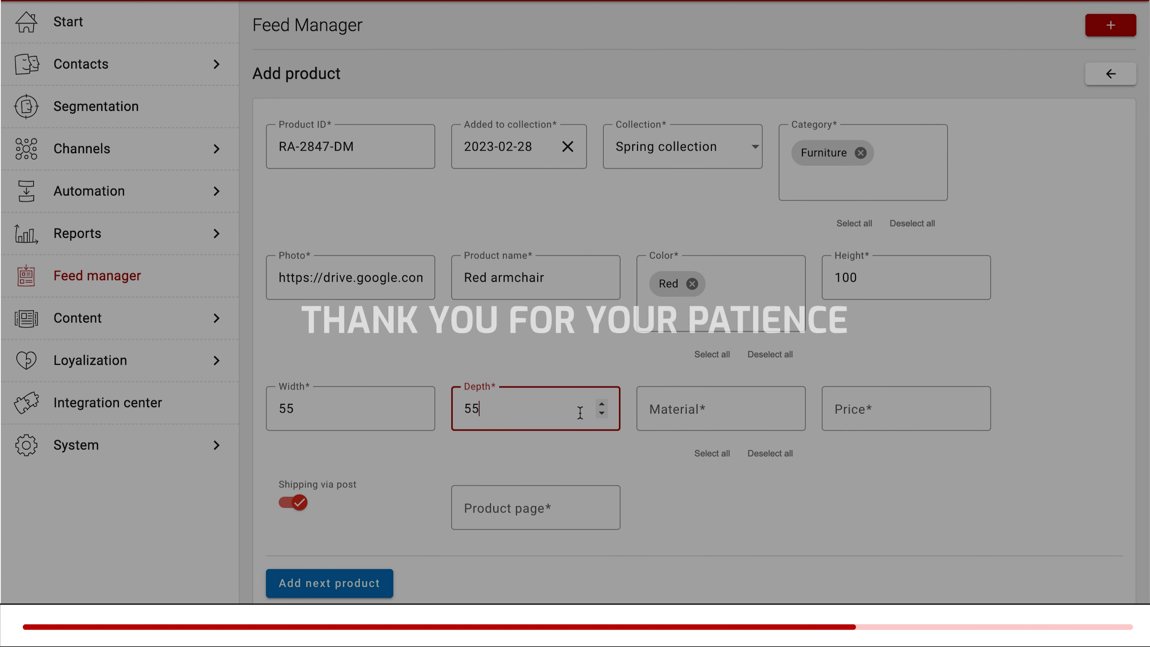
Add "Suede" and "Wood" as the armchair's materials
left_click(673, 410)
type("Suede")
key("Return")
type("Wood")
key("Return")
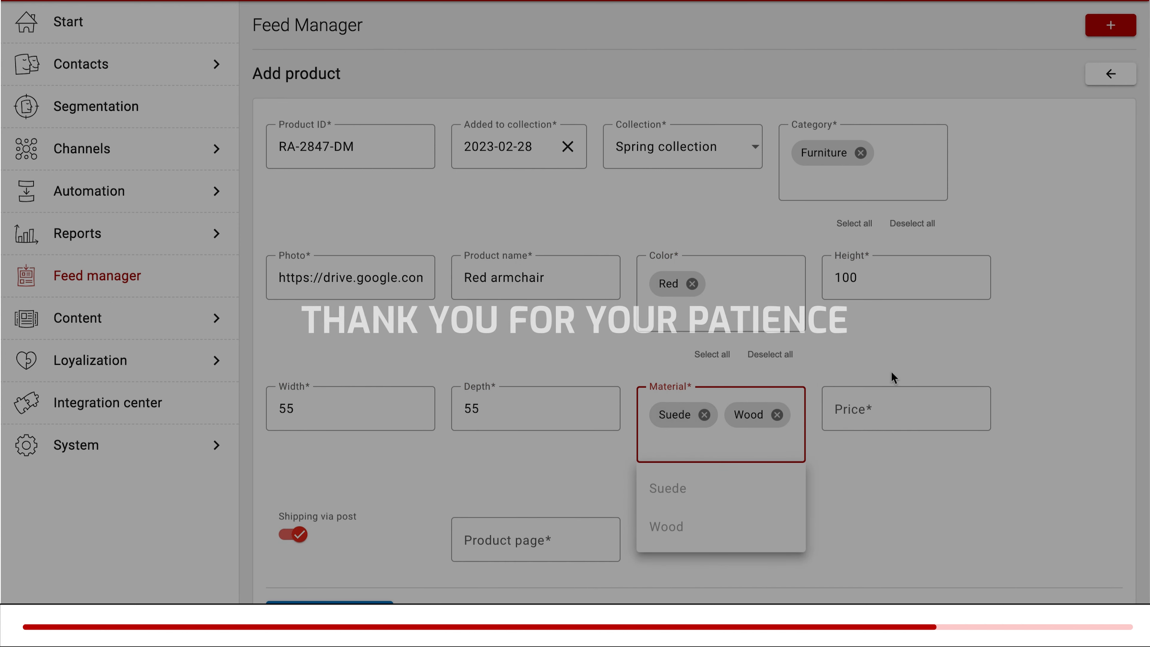
Set the armchair's price to 450 and turn off shipping via post
key("Tab")
type("450")
left_click(293, 534)
scroll(483, 585, "down", 1)
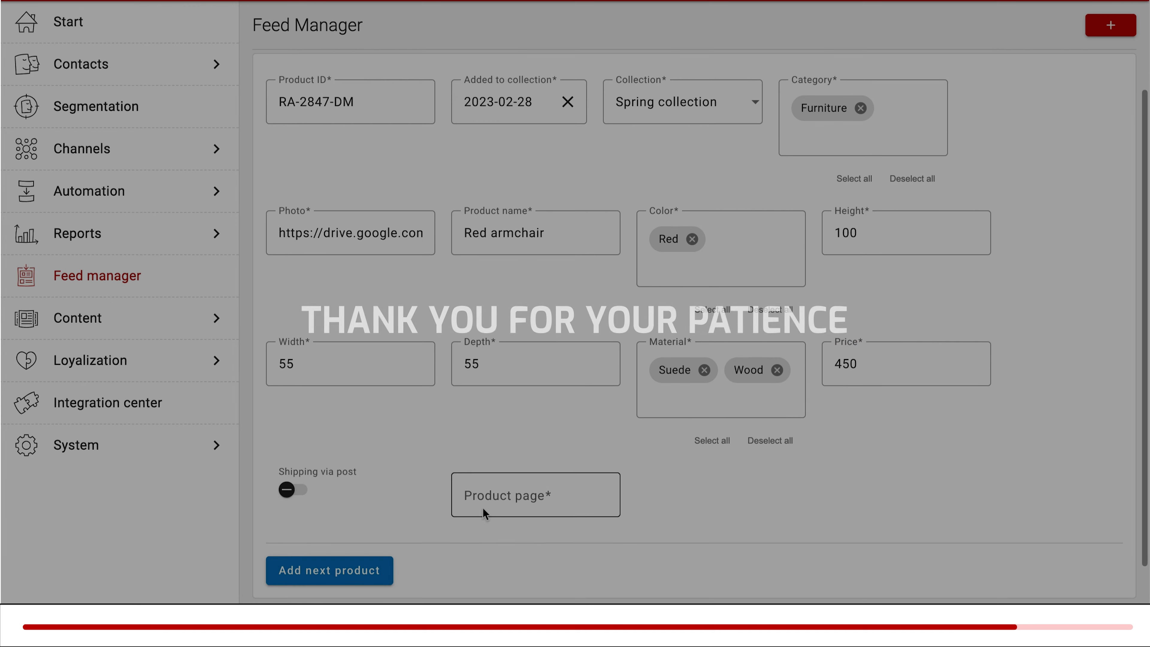
Paste the armchair's web link as its product page
left_click(494, 494)
key("ctrl+v")
scroll(410, 489, "down", 1)
left_click(366, 522)
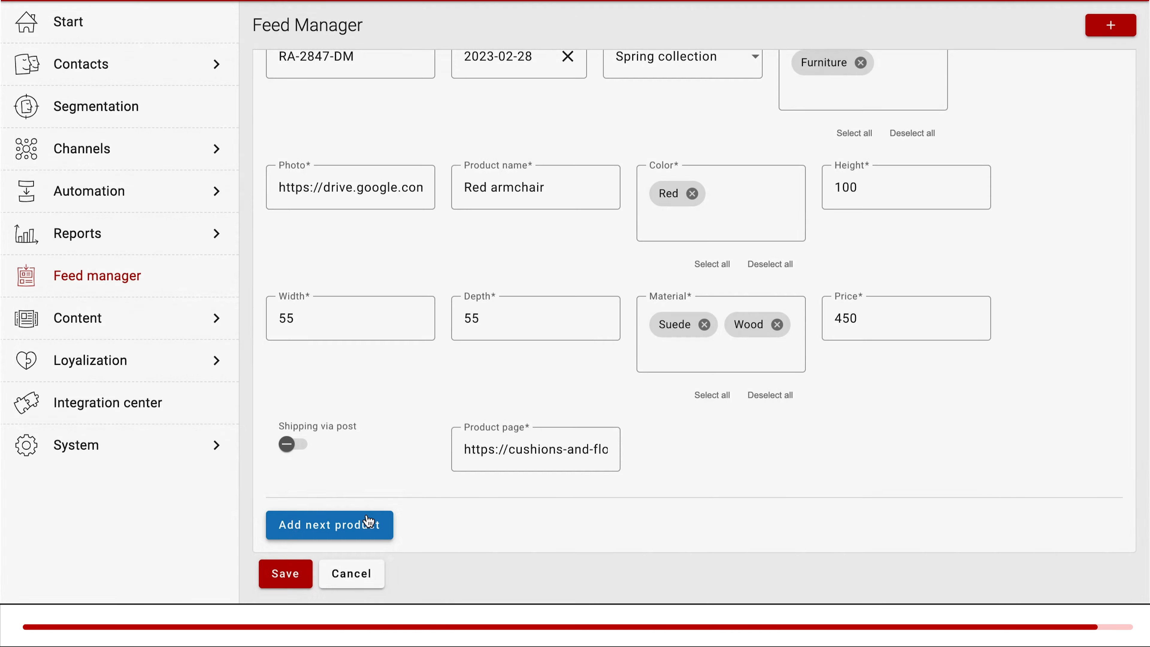
scroll(401, 465, "down", 9)
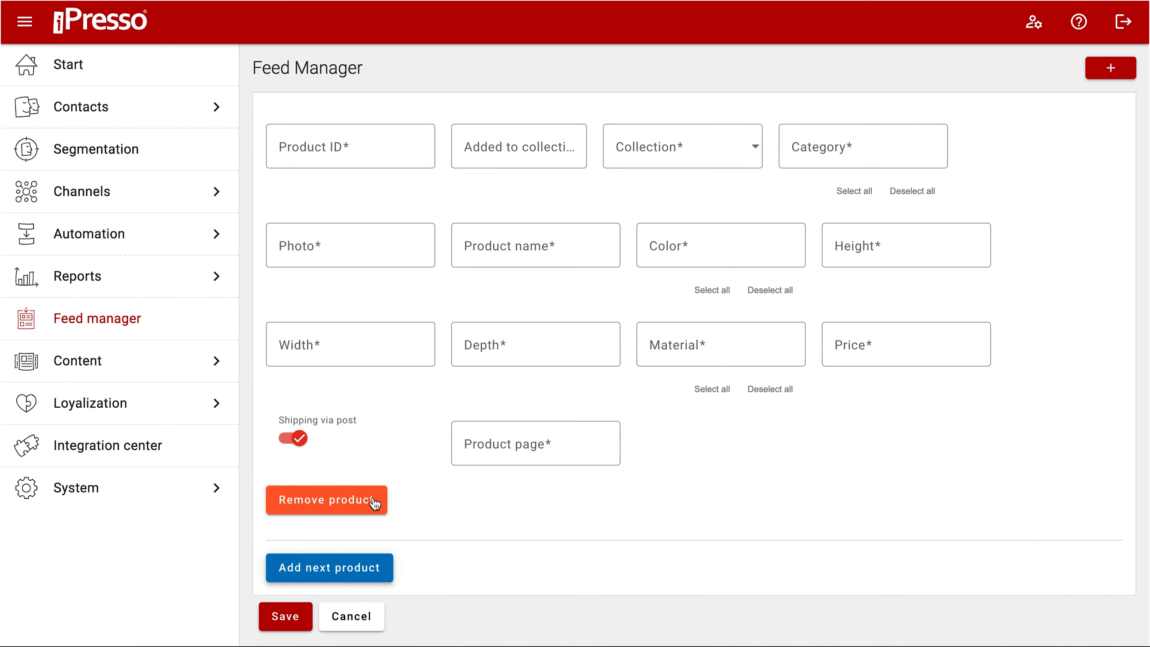
left_click(366, 499)
Save the armchair to the Cushions and Flo feed and return to the list of feeds
left_click(290, 617)
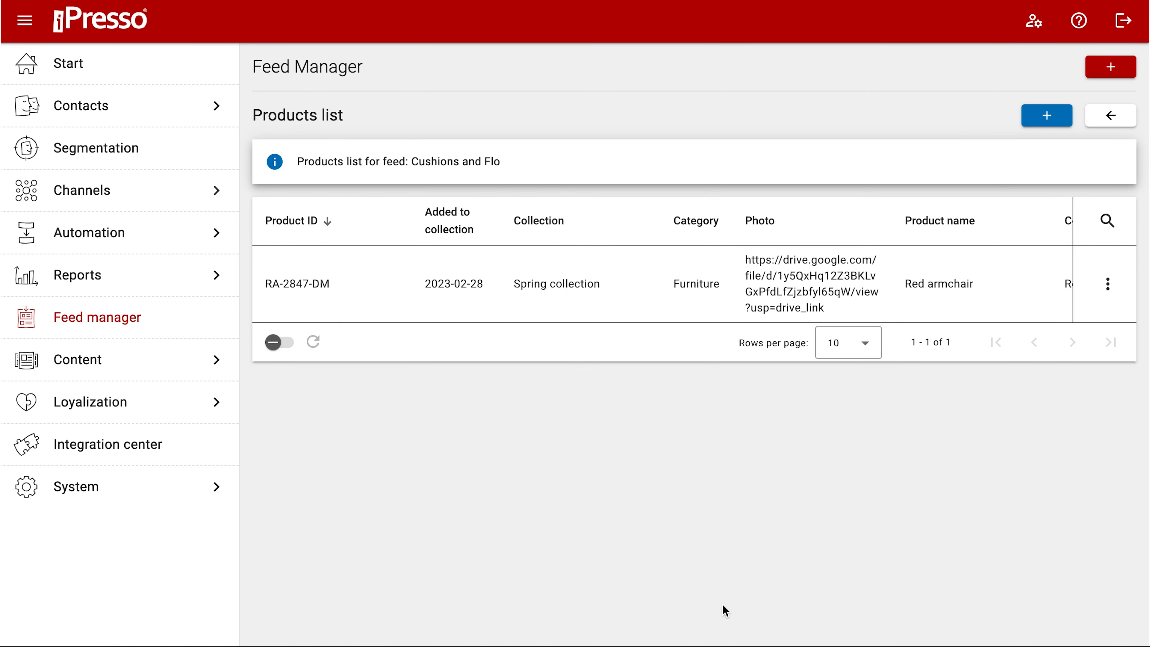
left_click(1108, 126)
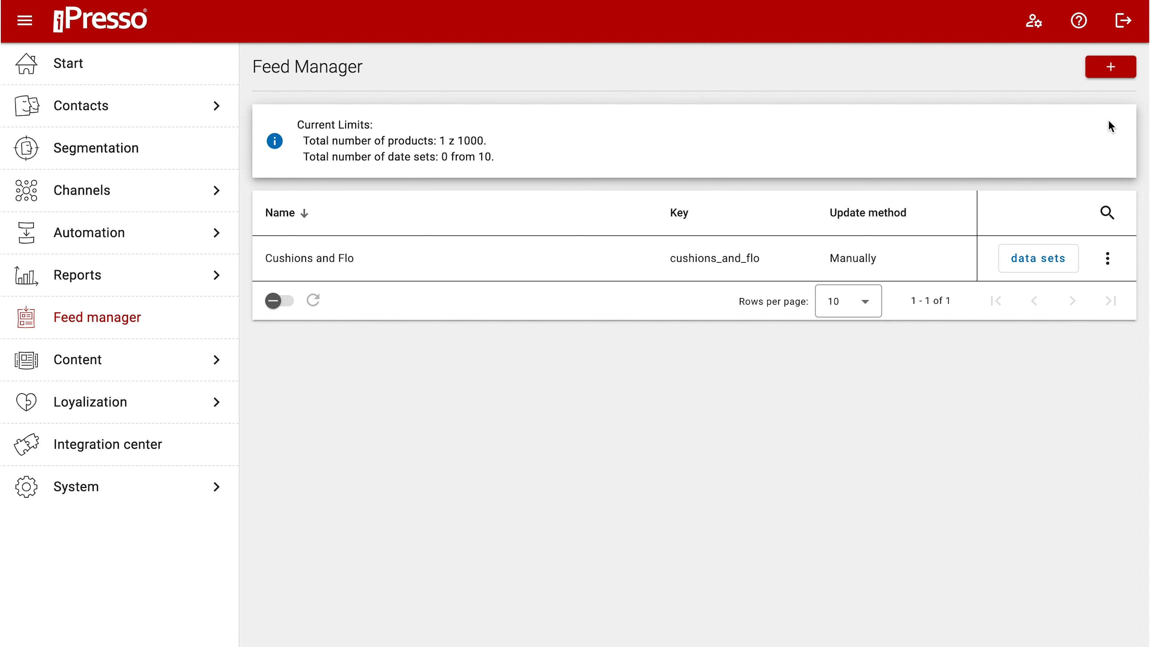
Start a new feed by file import, import Cushions_and_Flo.csv and confirm Comma as the CSV separator
left_click(1112, 66)
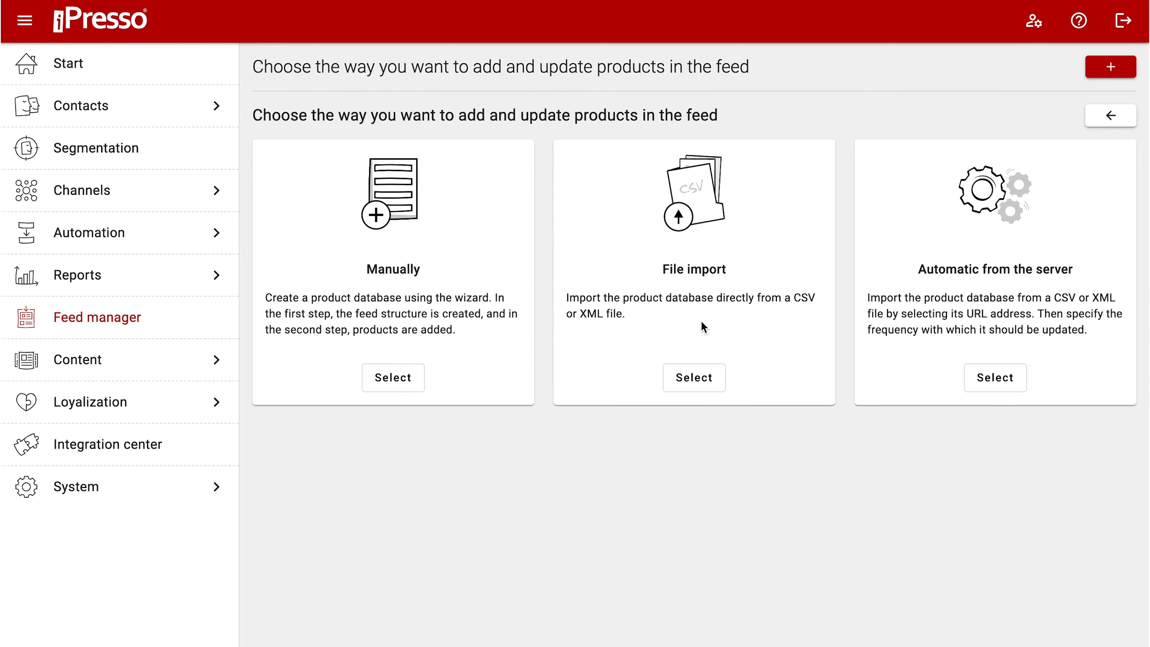
left_click(700, 376)
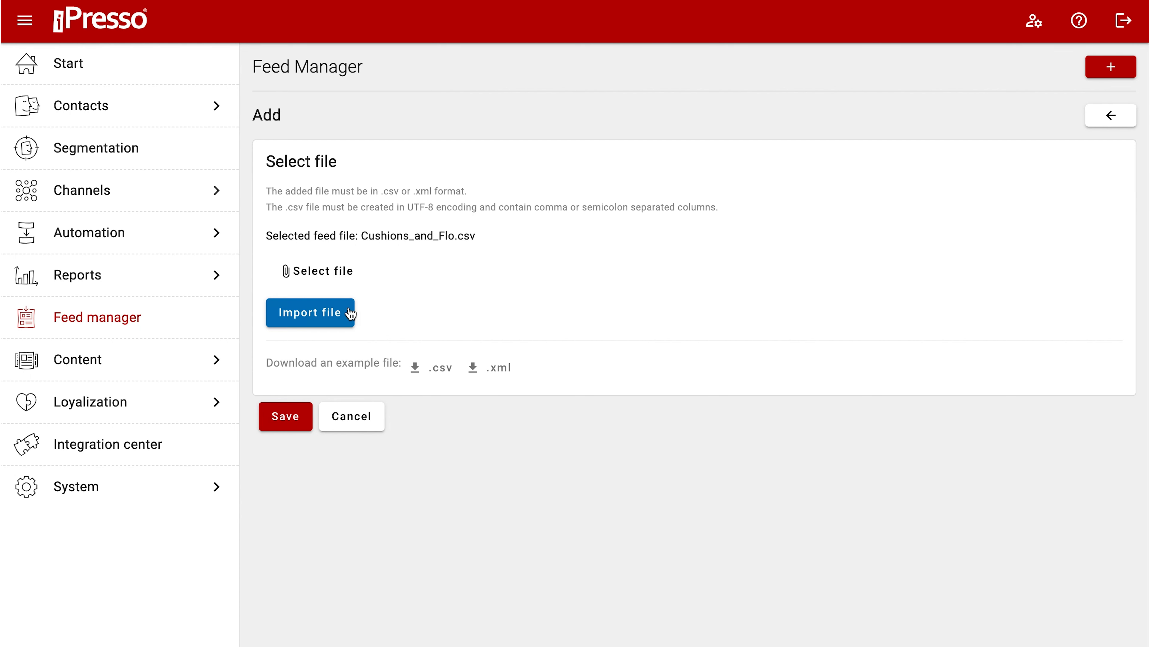
left_click(340, 314)
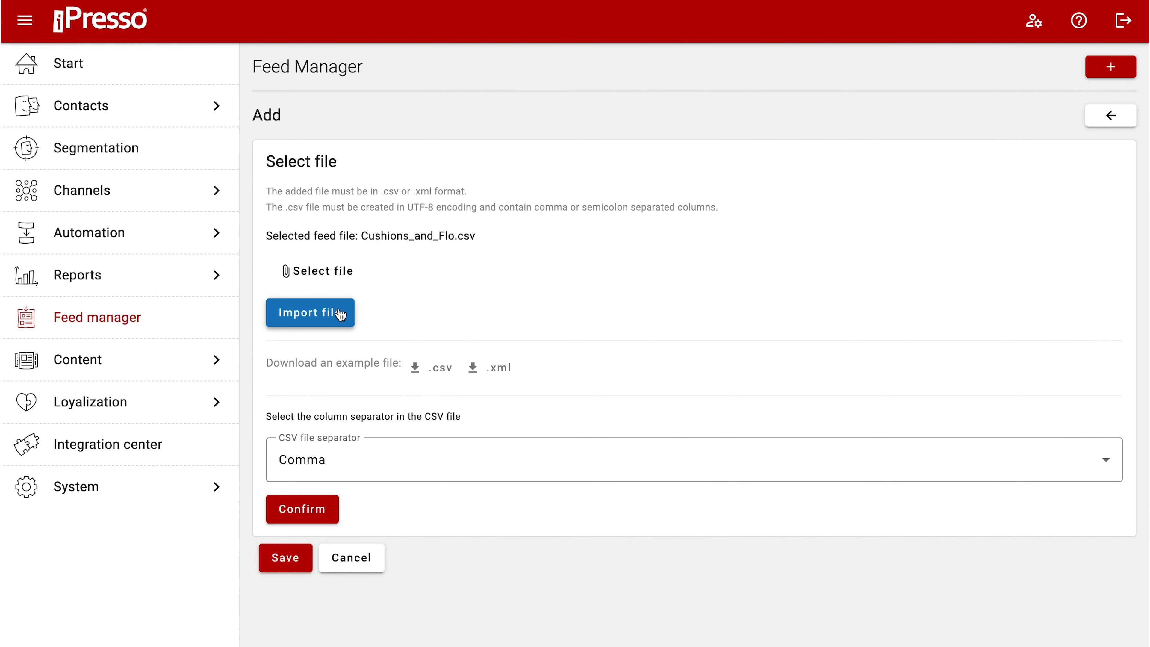
left_click(356, 449)
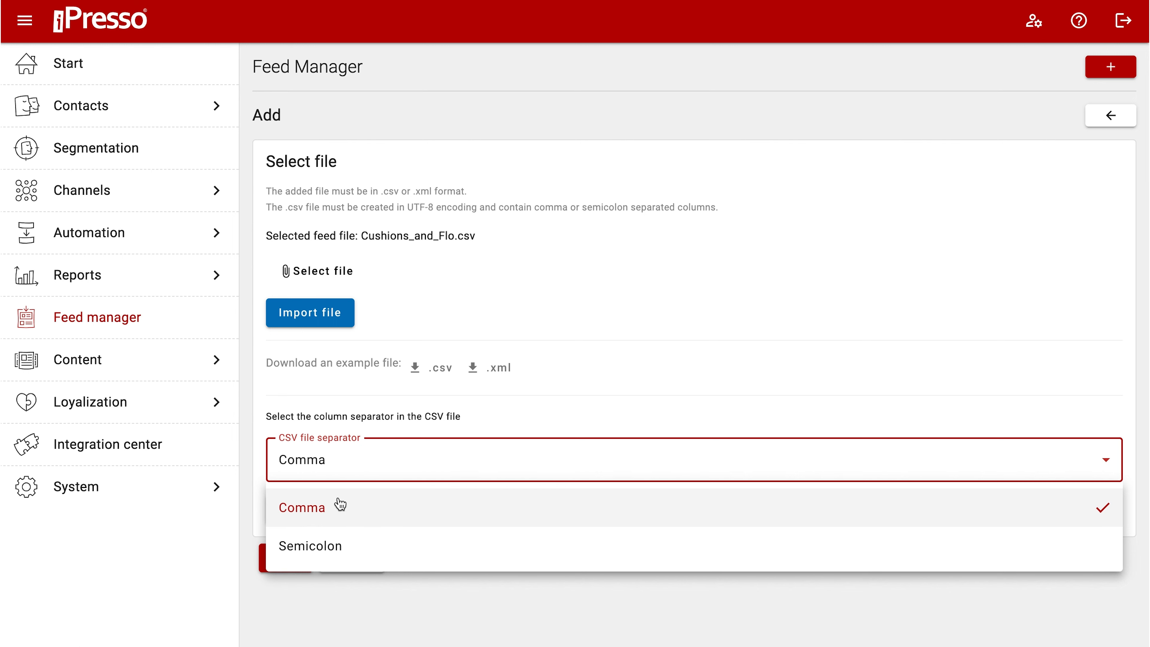
left_click(597, 404)
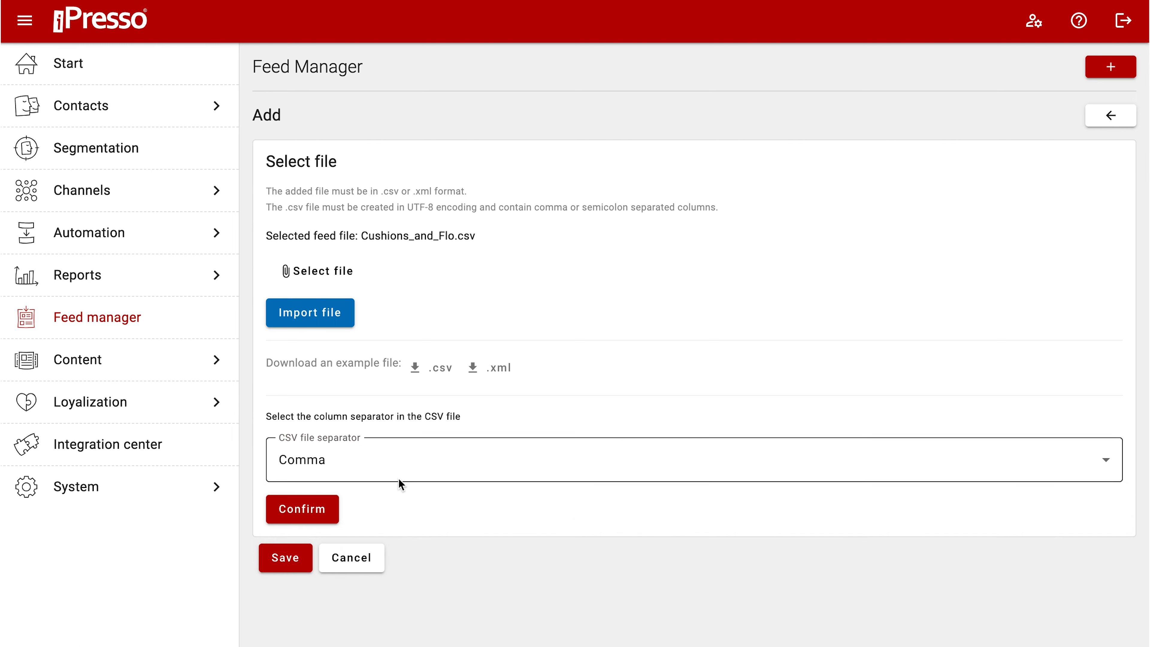
left_click(333, 511)
Name the imported feed "Cushions and Flo Products"
scroll(415, 514, "down", 7)
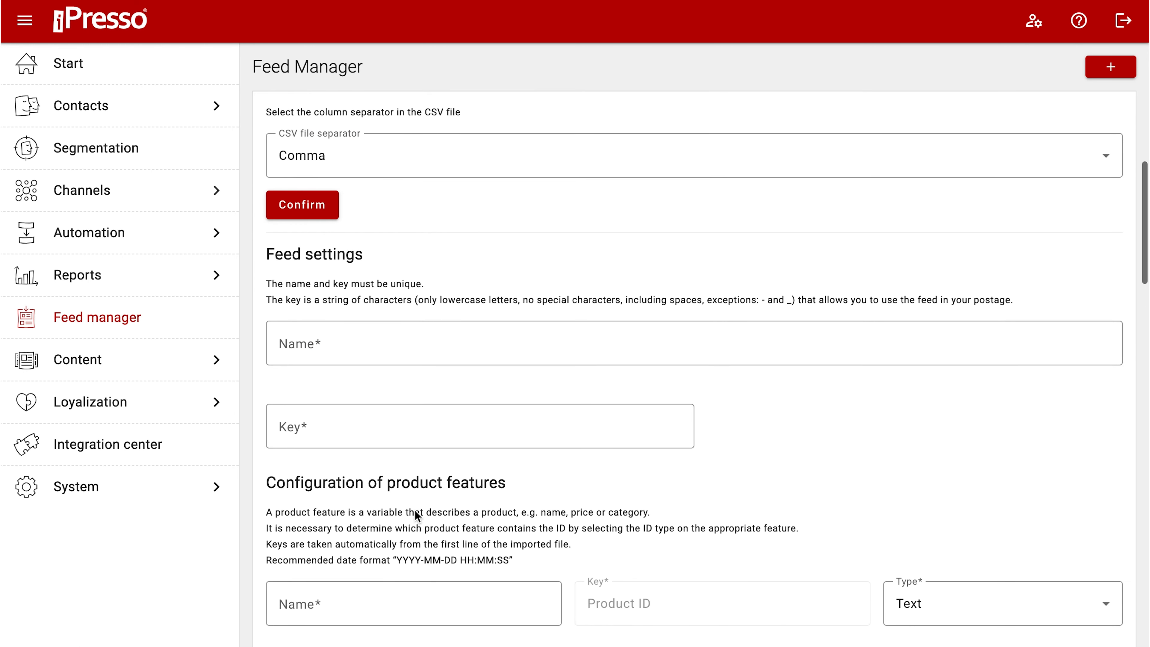
left_click(340, 340)
type("Cushions and Flo Products")
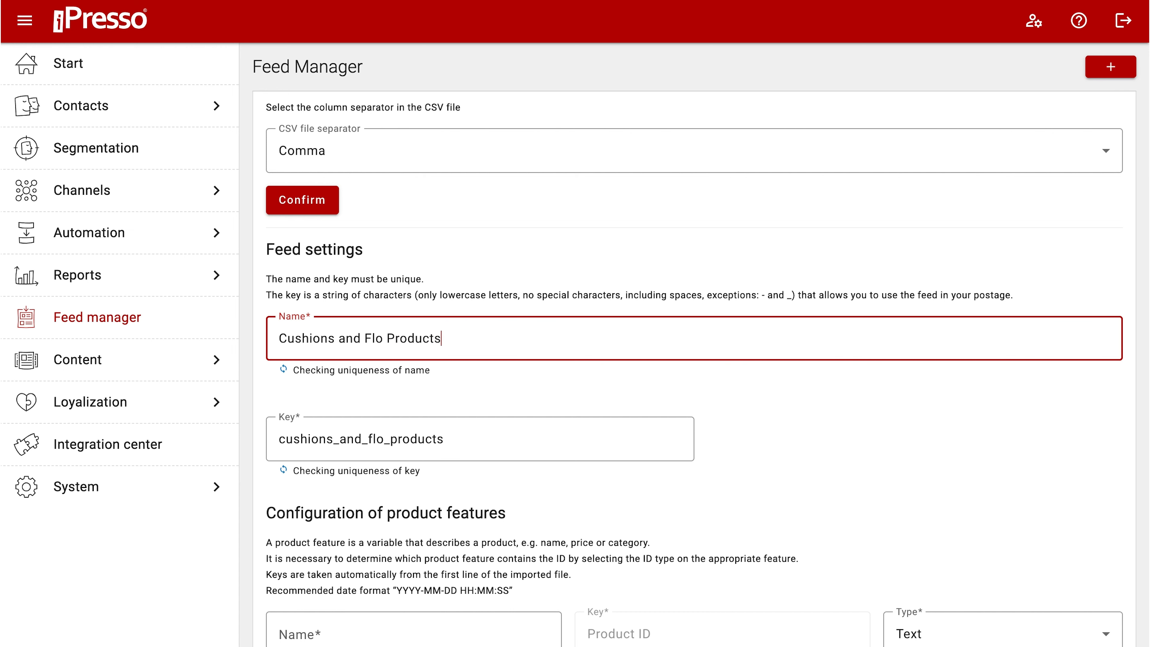
Name the feature with the Product ID key "Product ID" and choose its feature type
scroll(439, 364, "down", 5)
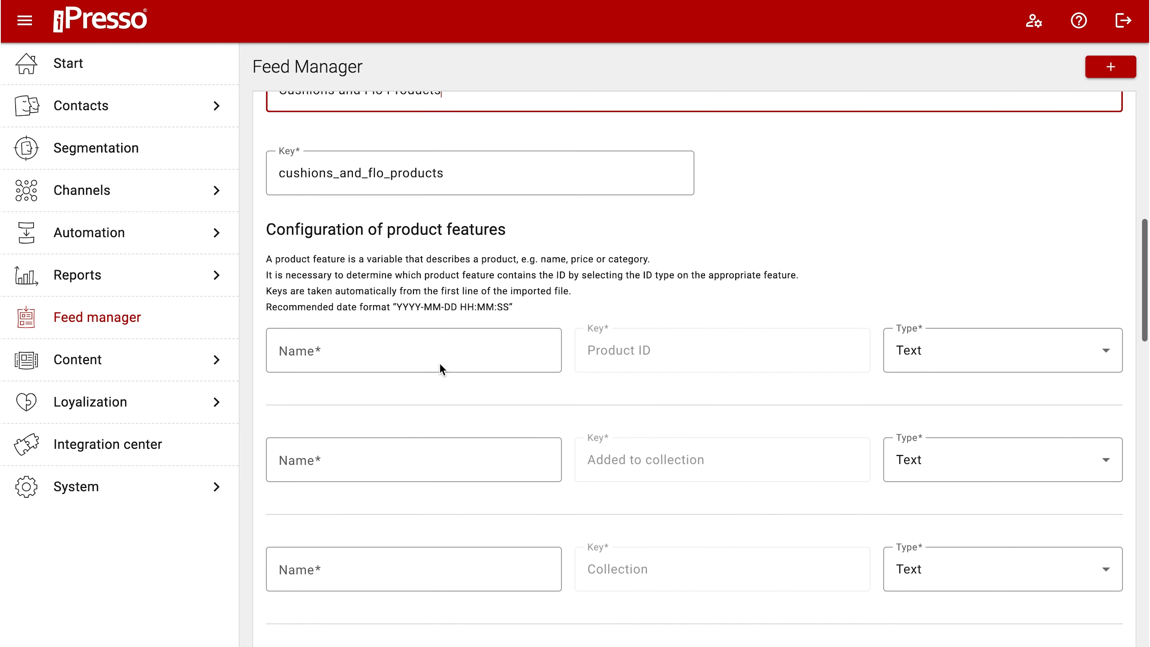
left_click(419, 331)
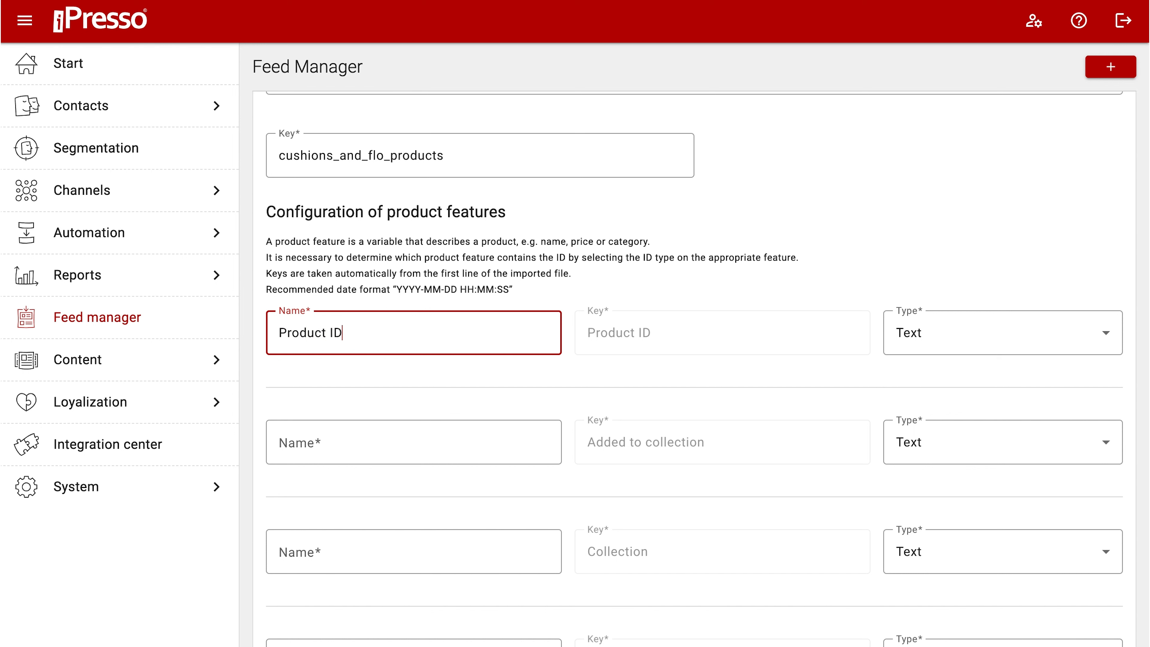
type("Product ID")
left_click(1029, 326)
scroll(955, 527, "down", 3)
left_click(903, 549)
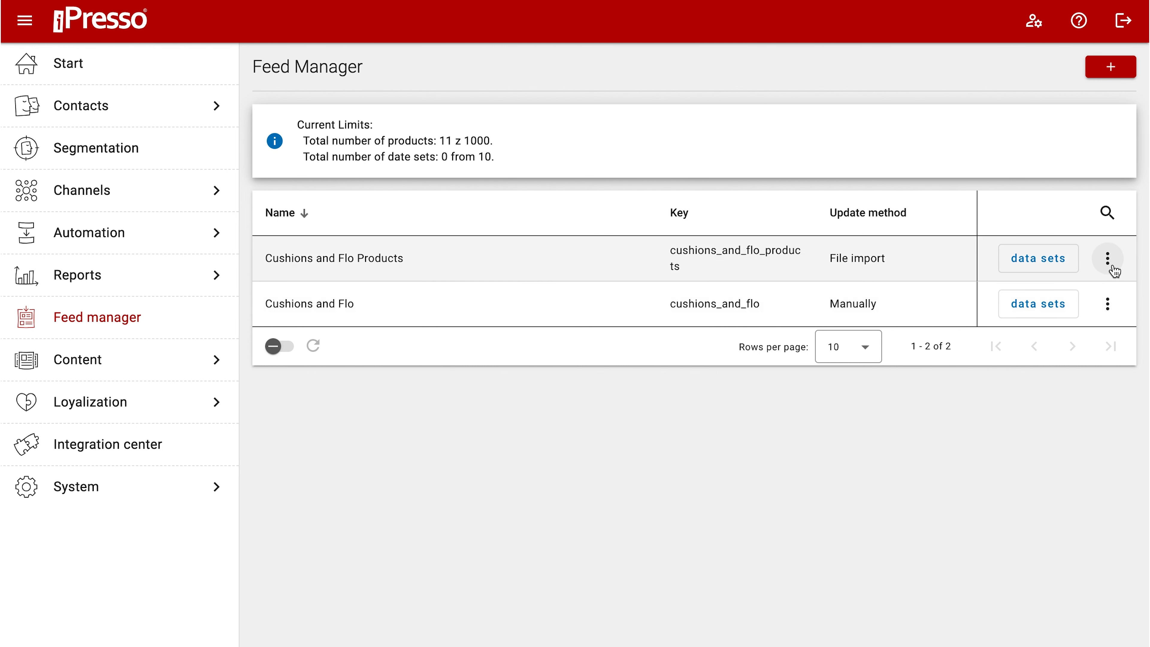
Open the product list of the Cushions and Flo Products feed and review its columns
left_click(1108, 259)
left_click(1035, 306)
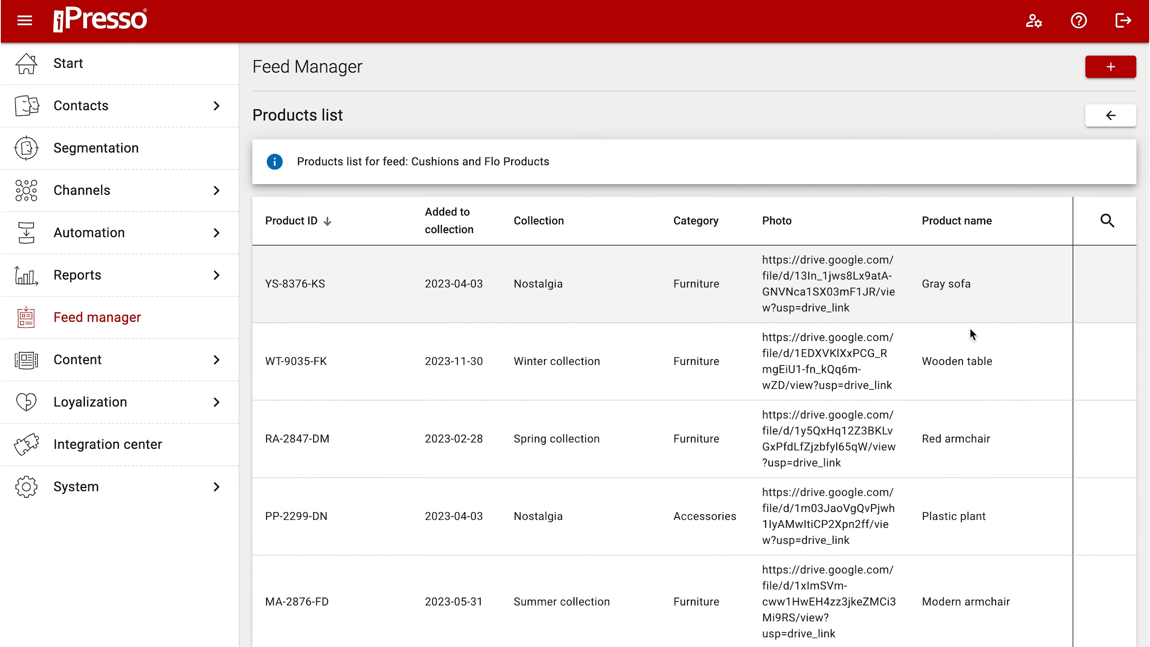
scroll(730, 312, "right", 5)
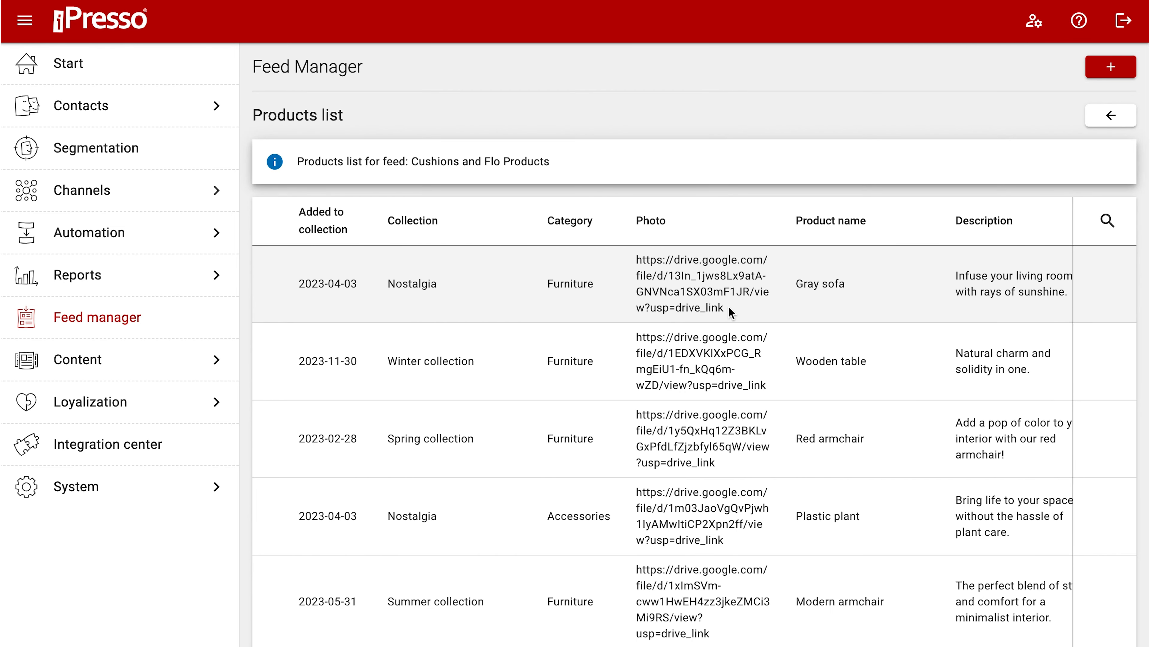
scroll(730, 313, "right", 5)
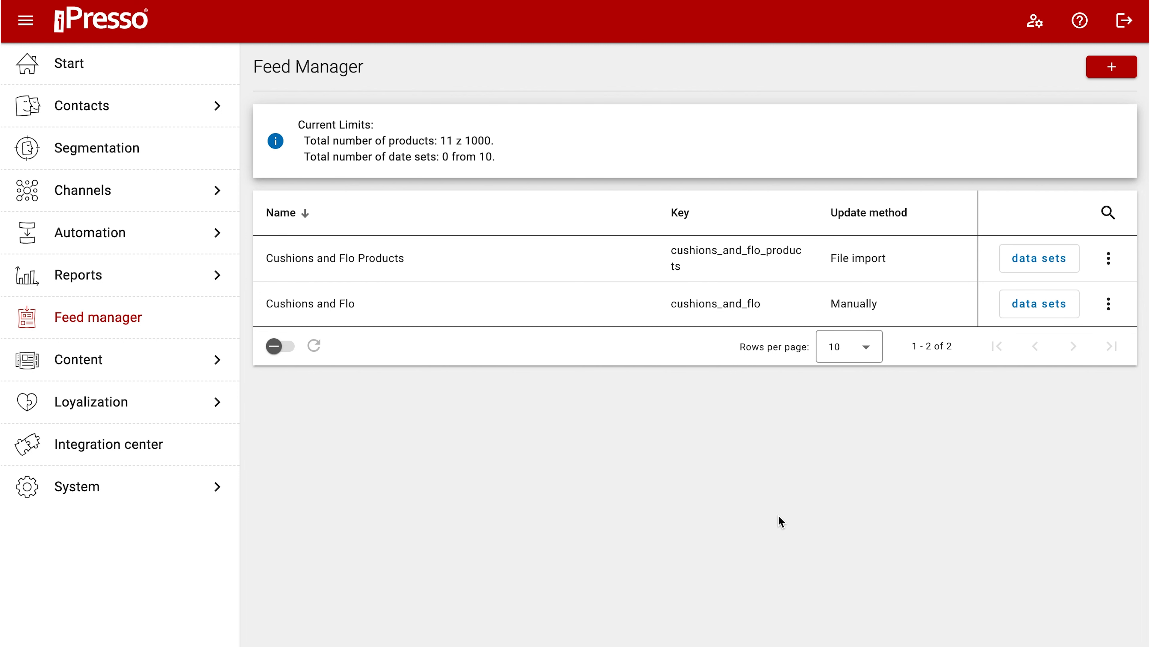
left_click(1112, 66)
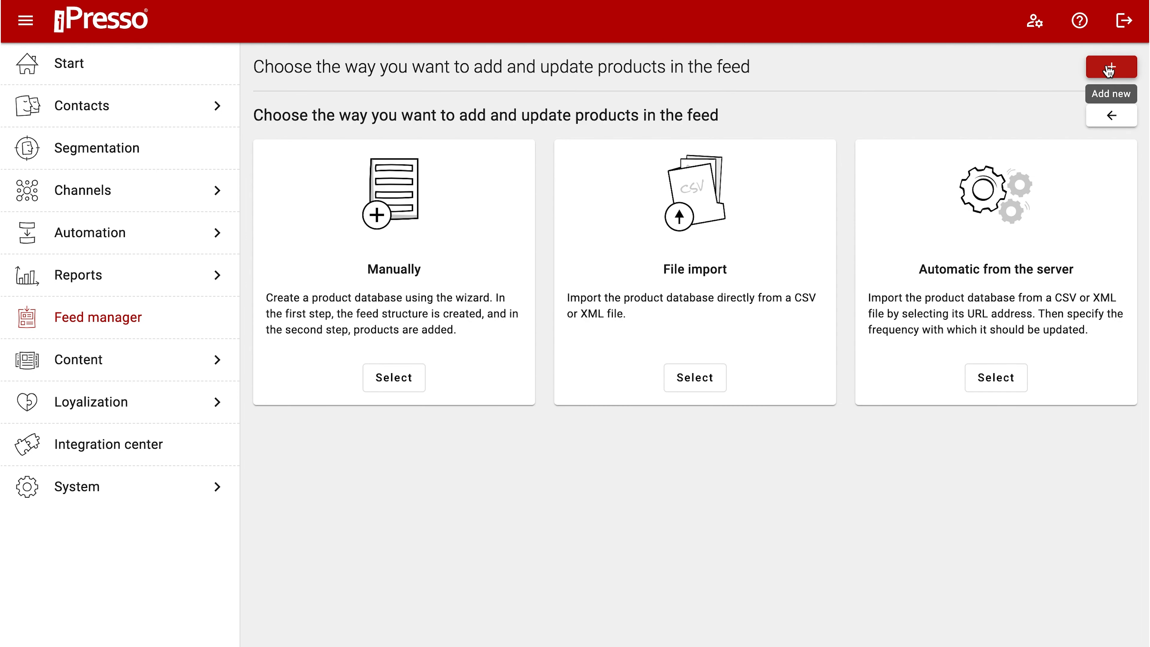
left_click(970, 376)
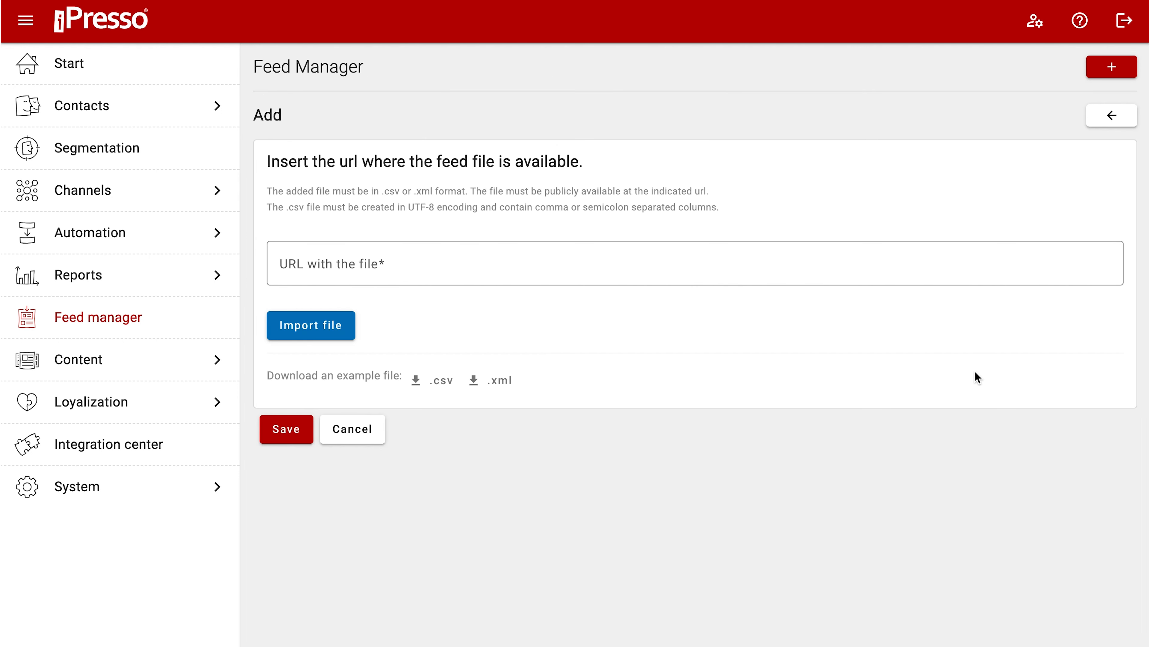
left_click(701, 254)
type("https://uploads-ssl.webflow.com/6006a52092ce666865e5bf13/64ef093185e25dda1a64347f_Cushions_and_Flo.csv")
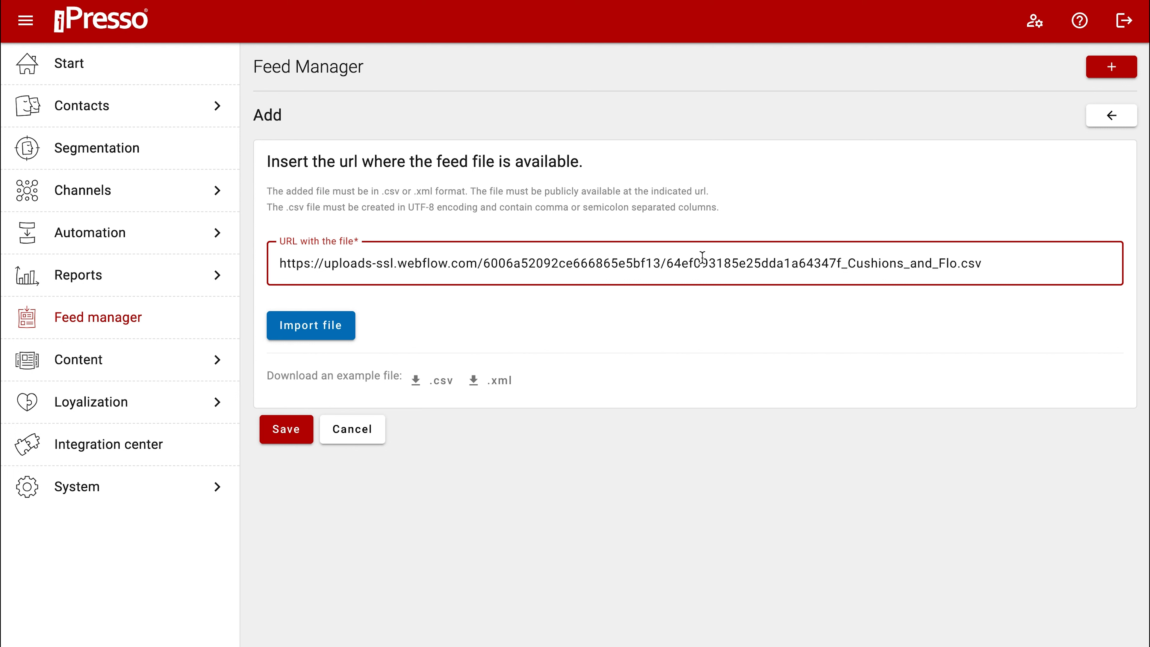
Import the feed file from the entered URL and confirm Comma as the CSV separator
left_click(350, 333)
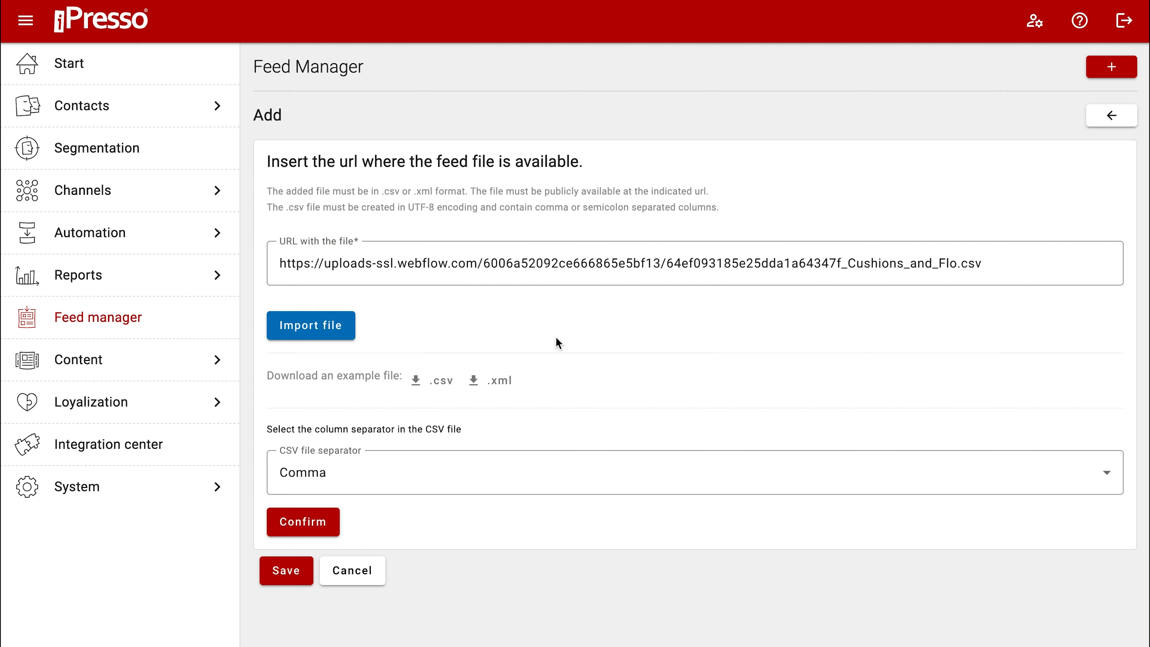
left_click(664, 459)
left_click(703, 422)
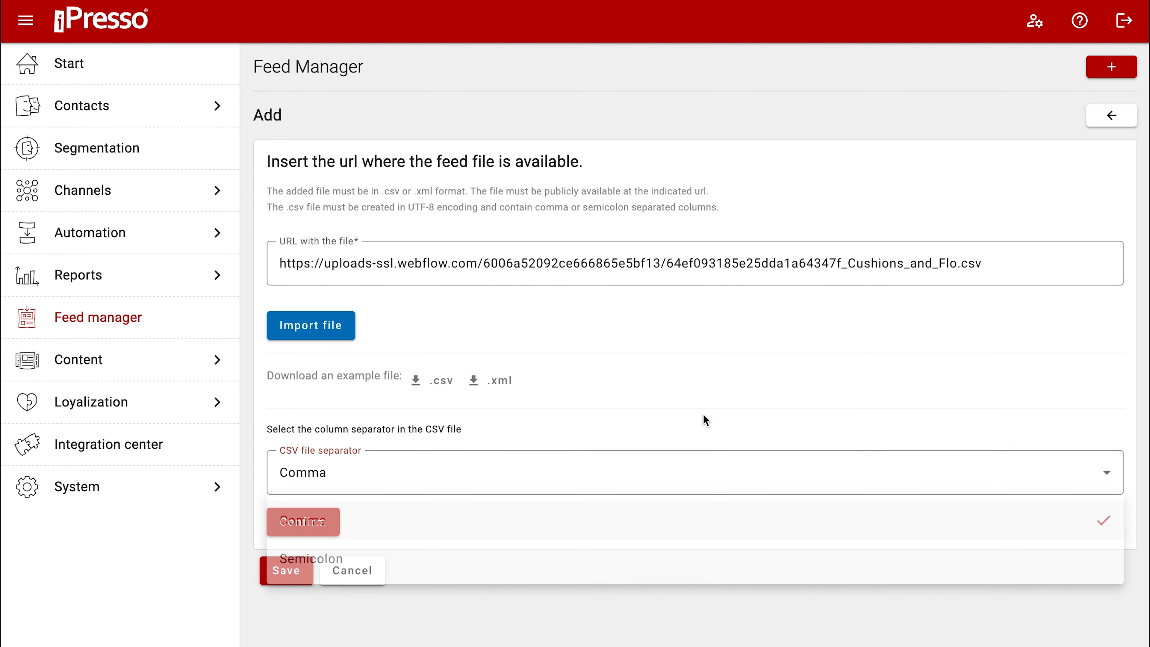
left_click(335, 522)
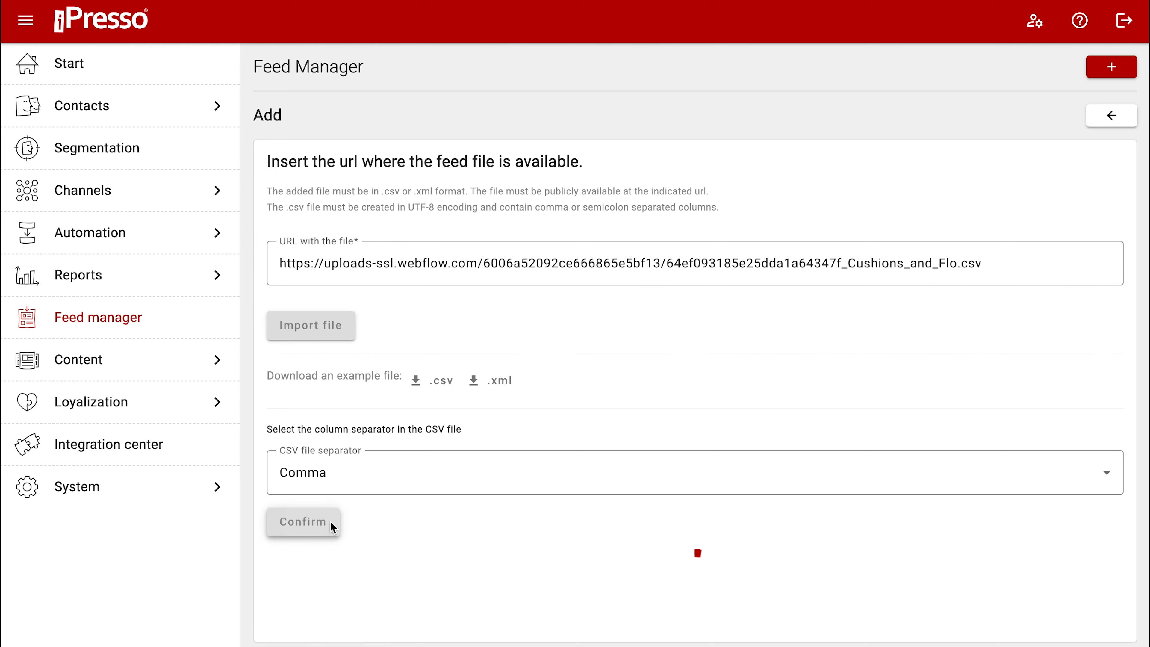
Name the server feed "Cushions and Flo Products from the website"
scroll(516, 523, "down", 8)
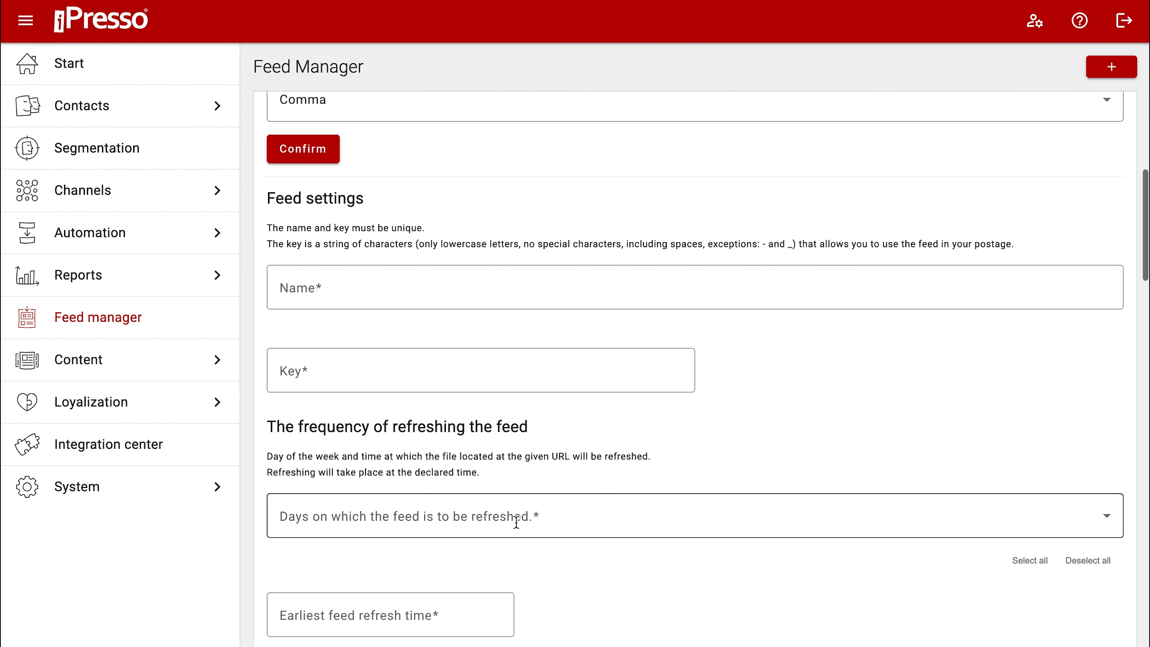
left_click(326, 288)
type("Cushion")
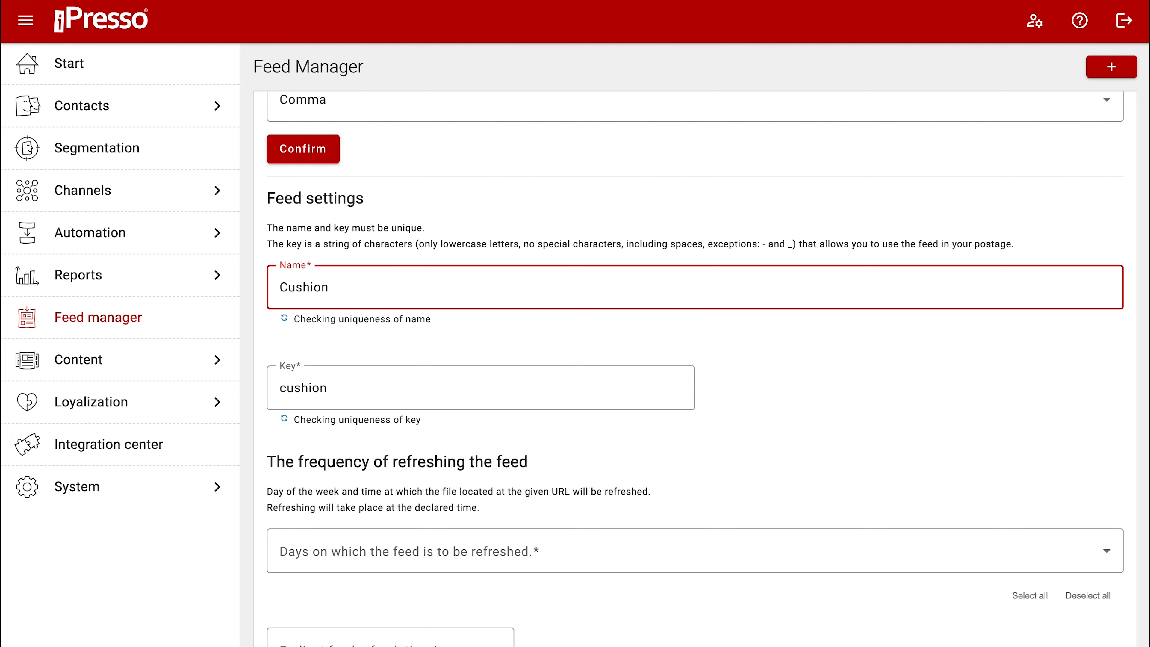
type("s and Flo Product")
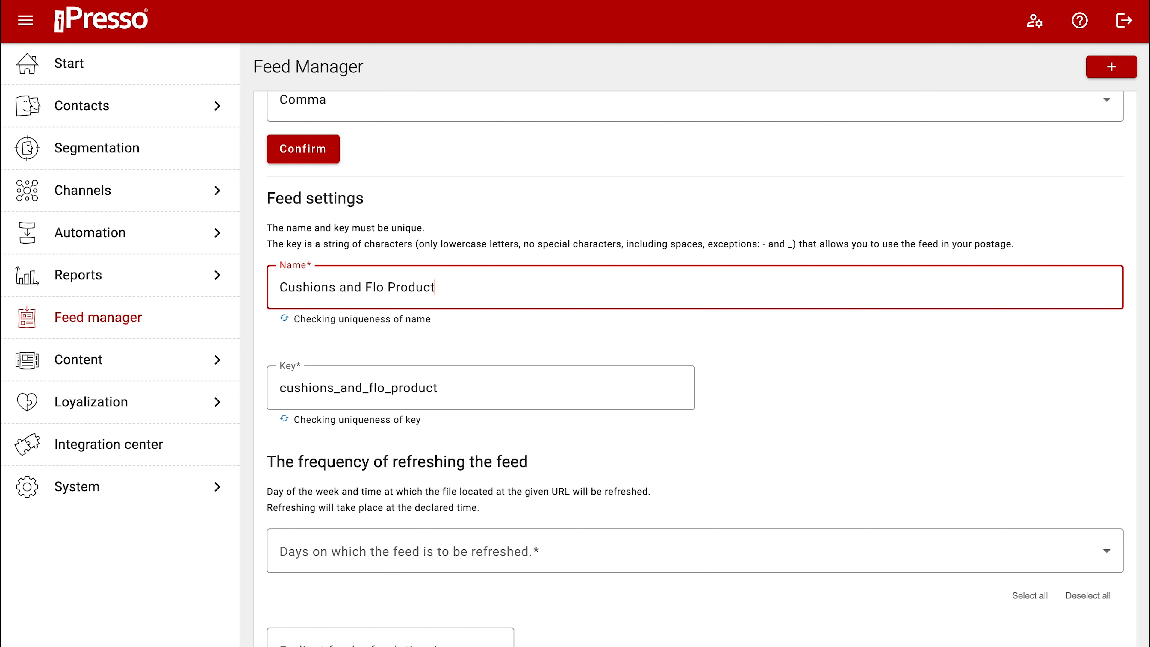
type("s from the website")
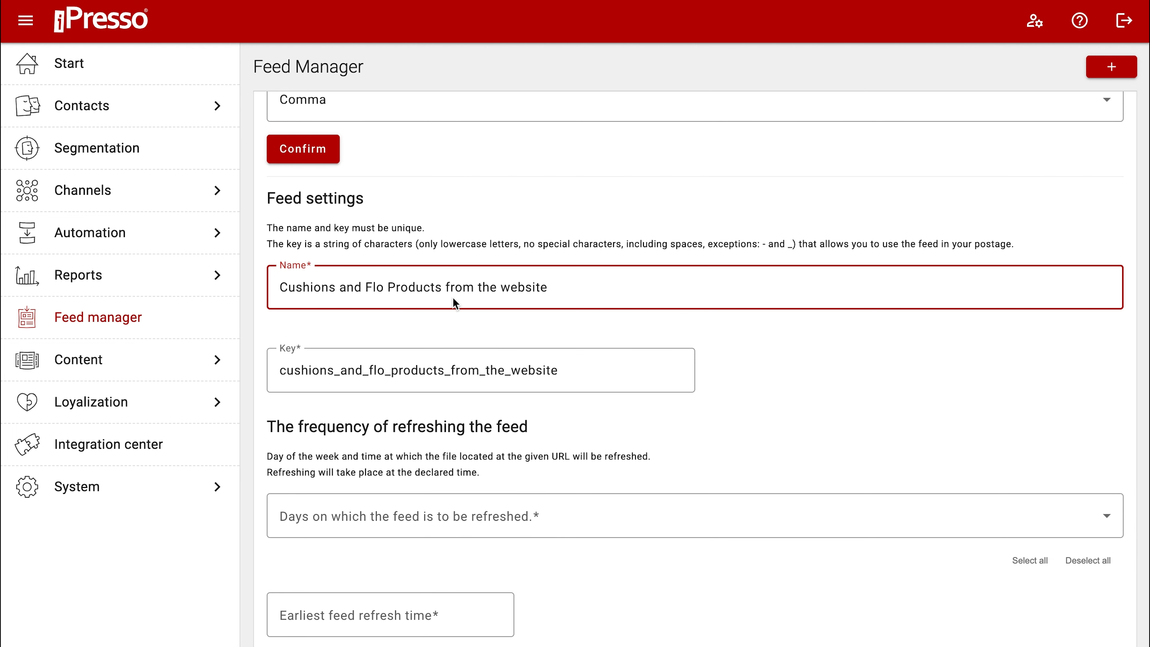
left_click(558, 339)
Set Sunday as the day on which the feed is refreshed
scroll(558, 340, "down", 5)
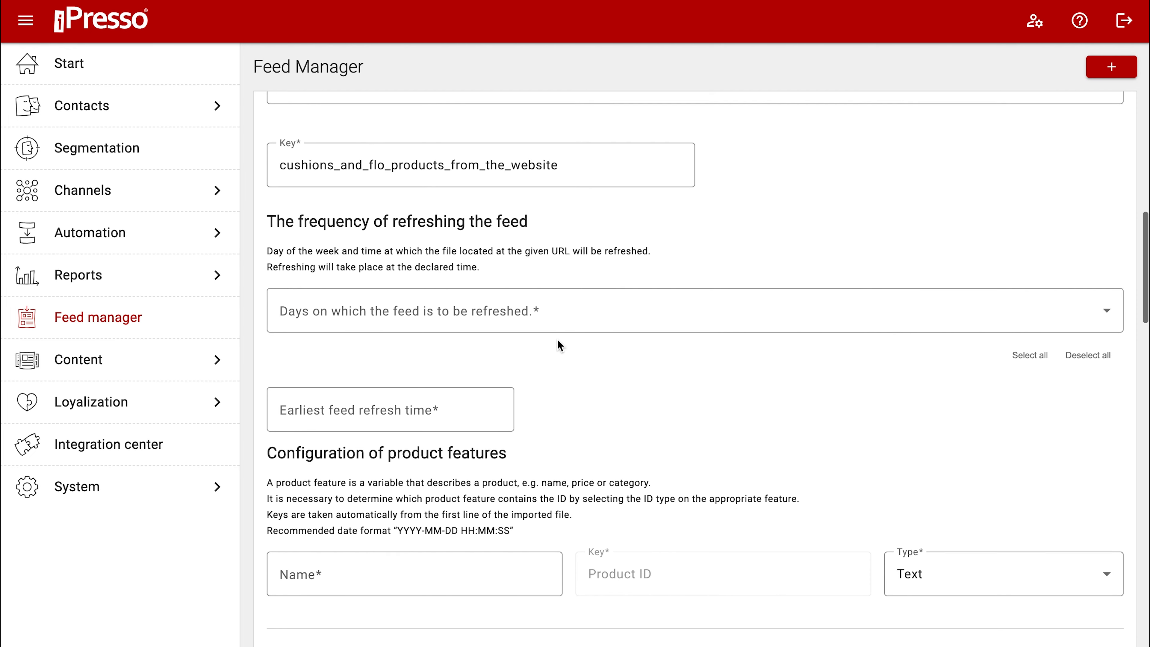
left_click(567, 307)
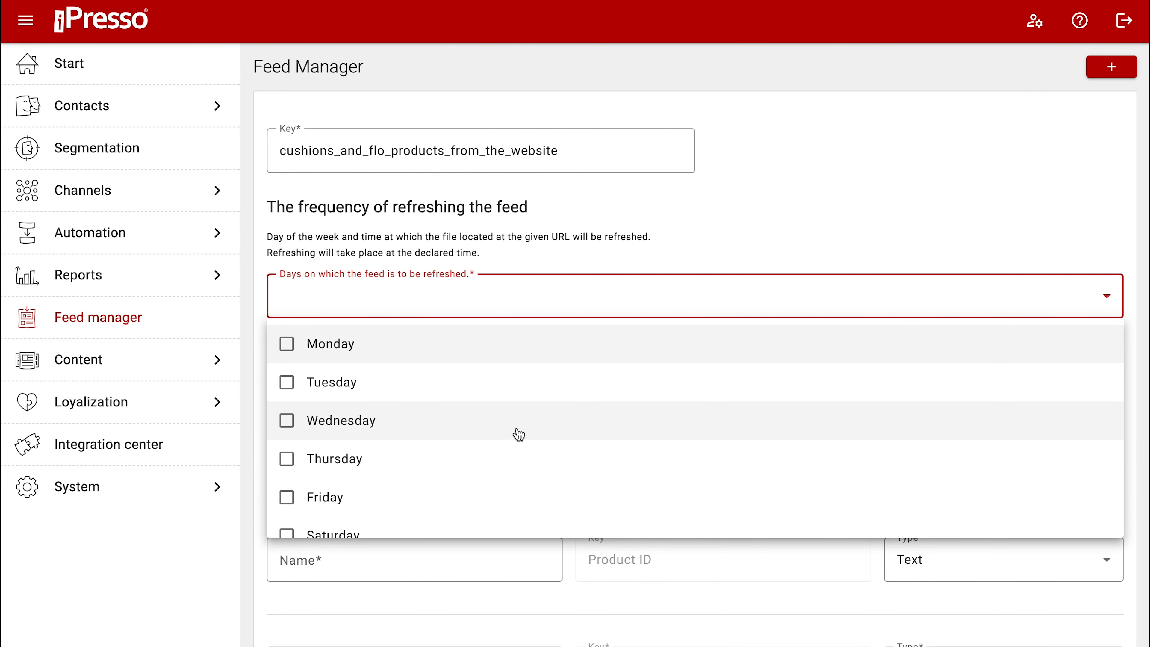
scroll(516, 444, "down", 1)
left_click(439, 521)
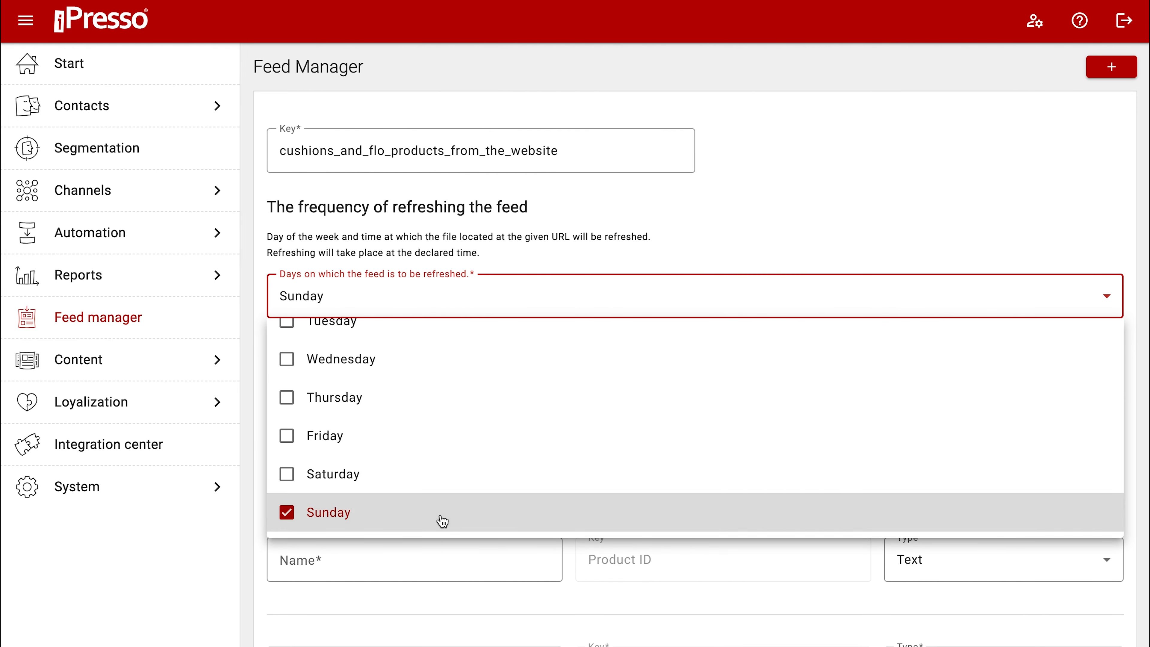
left_click(788, 248)
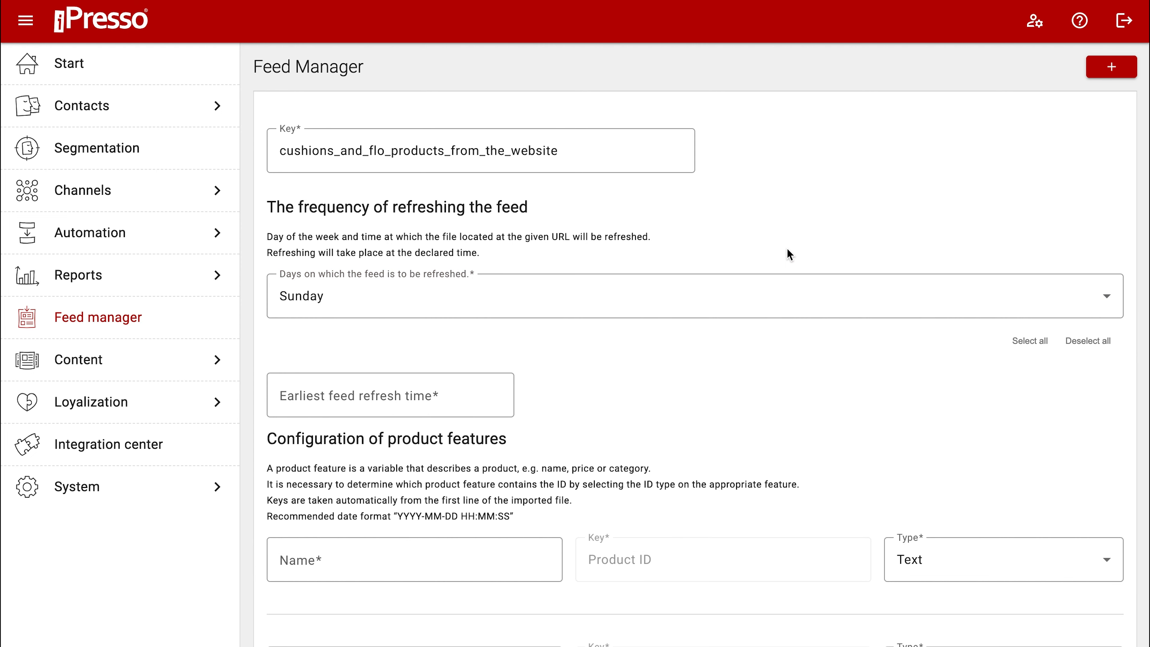
Set the earliest feed refresh time to 08:00
scroll(789, 399, "down", 2)
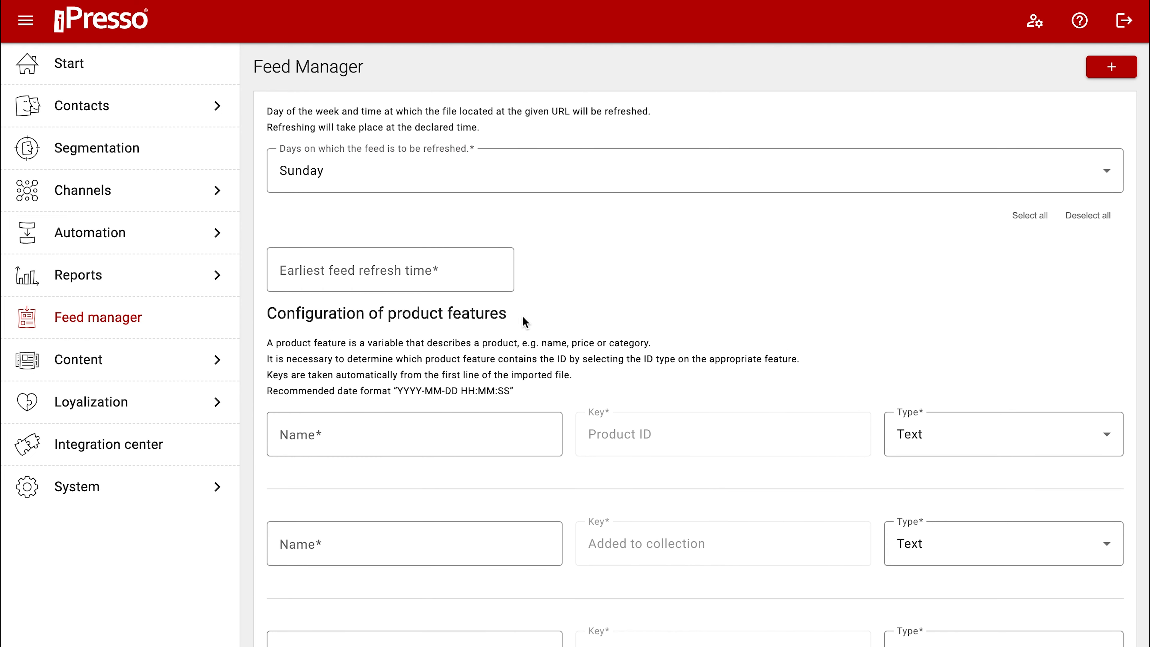
left_click(451, 278)
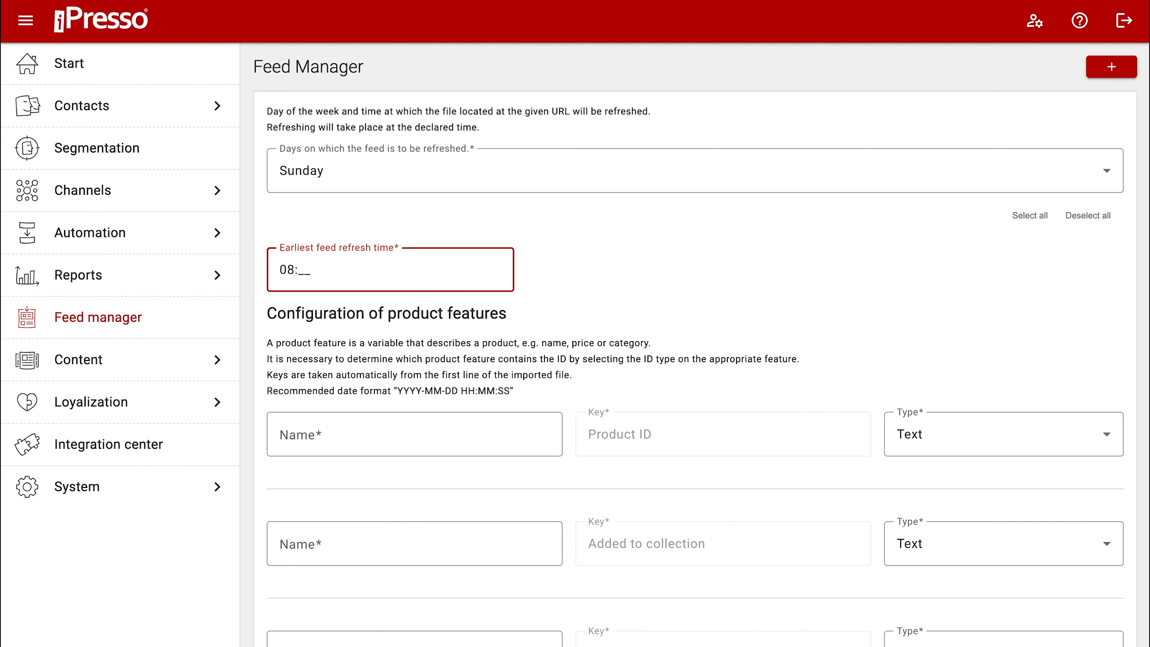
scroll(619, 249, "down", 12)
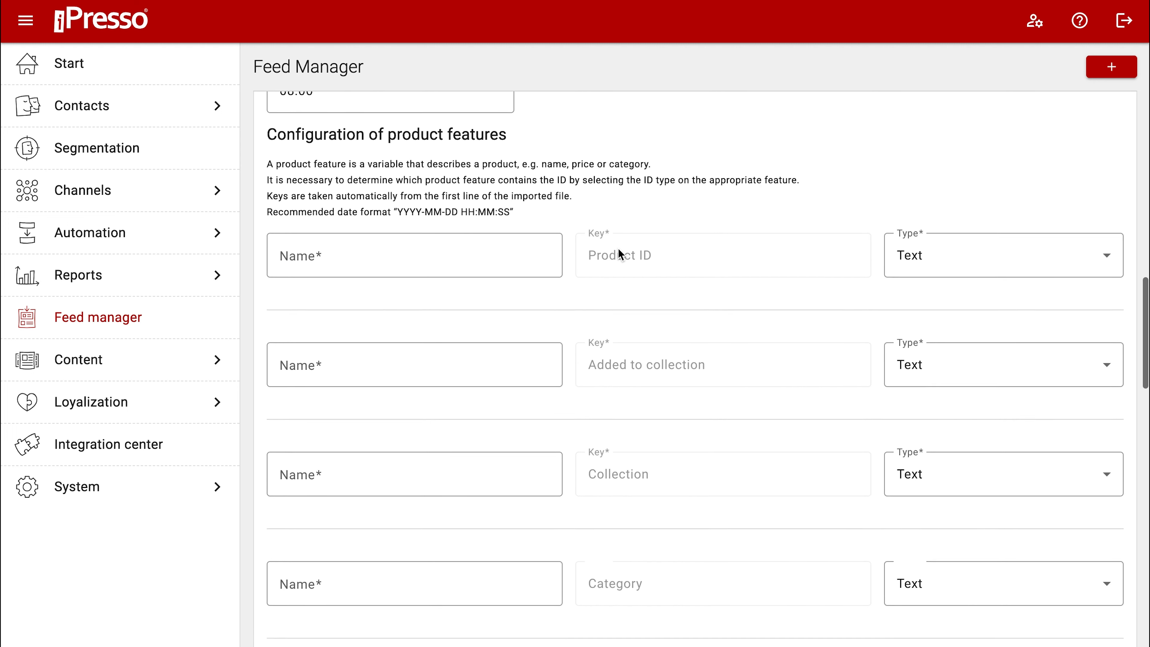
scroll(620, 254, "down", 15)
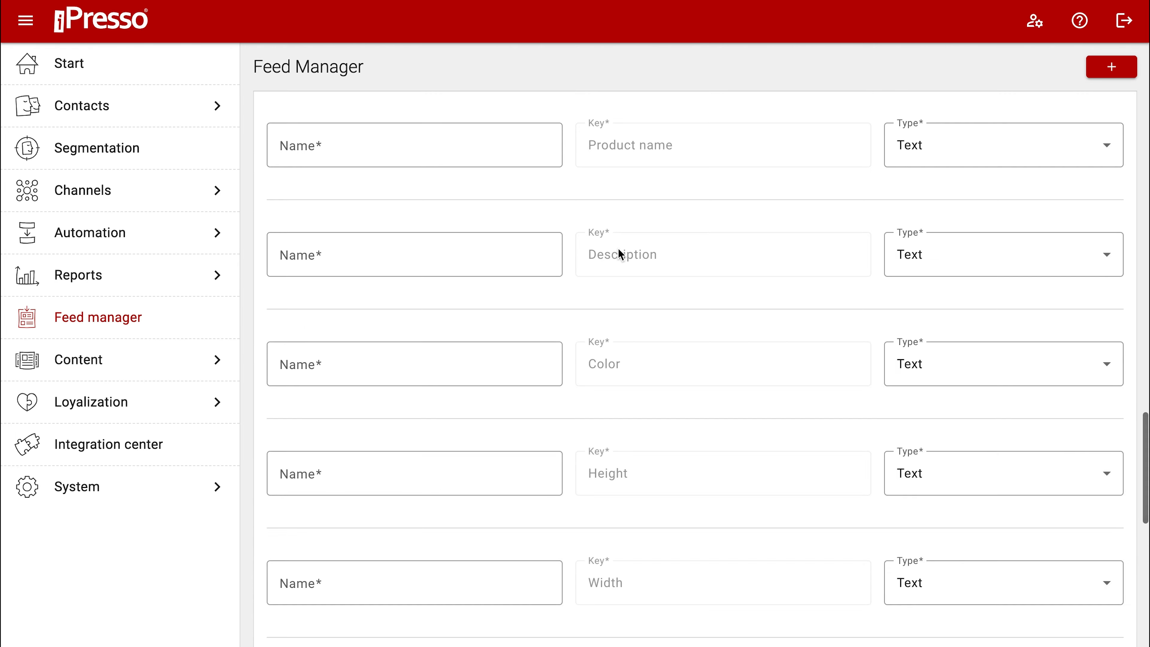
scroll(618, 249, "up", 20)
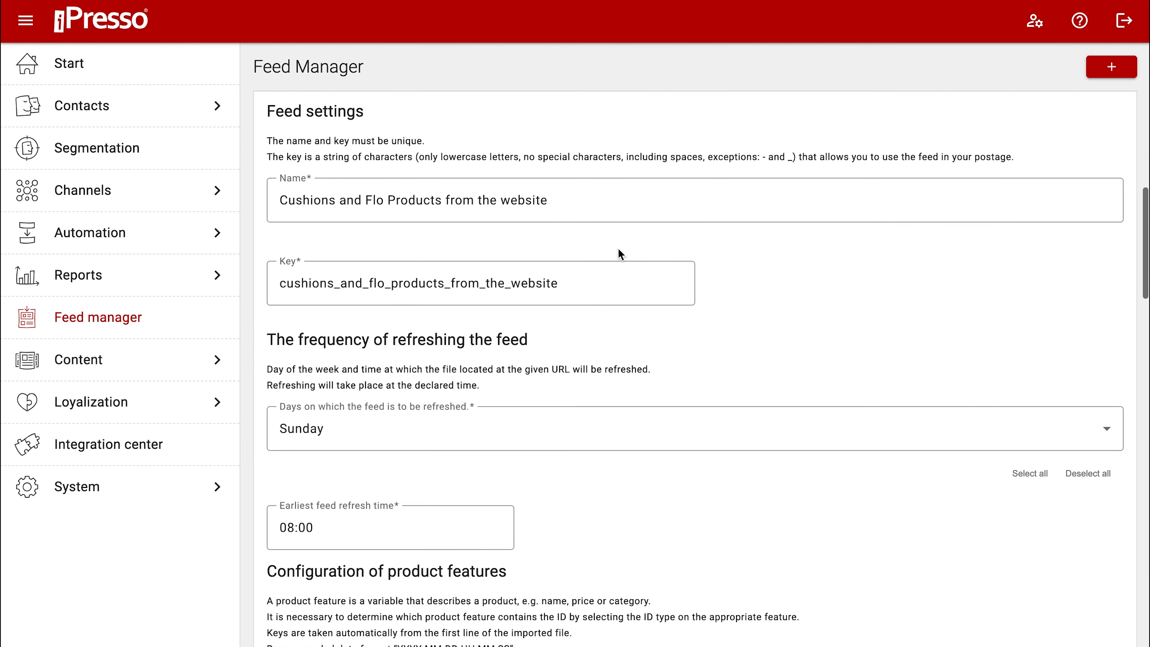
Name the feature with the Product ID key "Product ID" and set its type to ID
scroll(618, 249, "down", 8)
left_click(414, 290)
type("Product I")
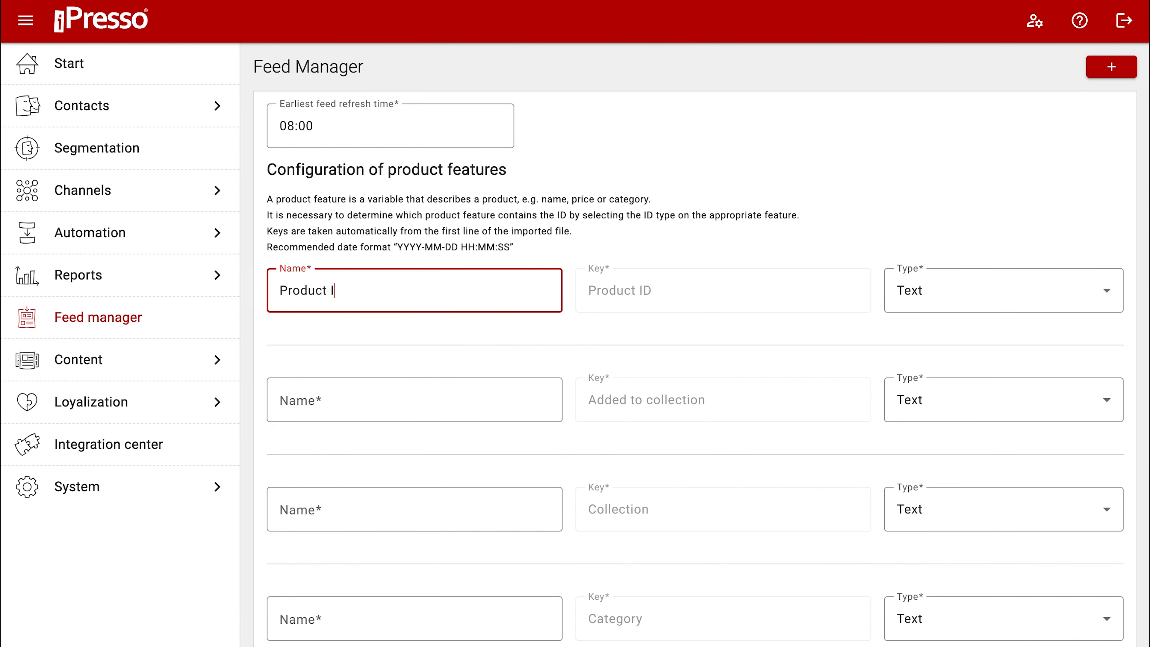
type("D")
left_click(942, 291)
left_click(933, 385)
Name the second product feature "Added to collection", matching its key, and choose its data type
left_click(499, 399)
type("Added to collection")
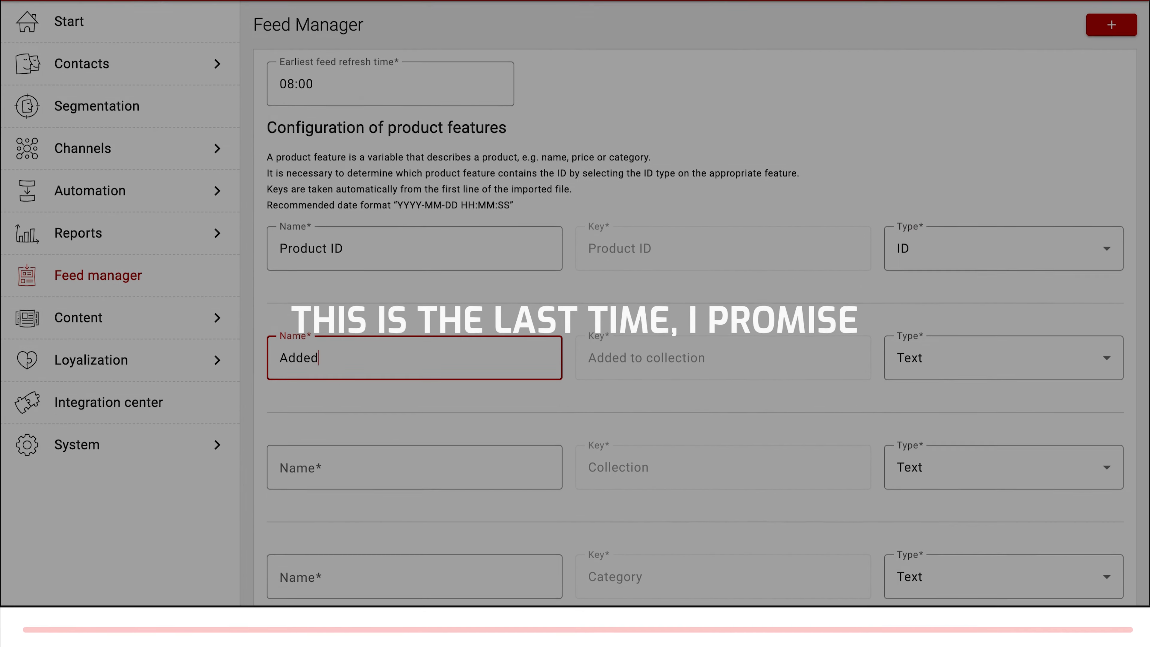
left_click(925, 402)
left_click(924, 537)
Name the third product feature "Collection" and set its type to Single-choice dictionary
left_click(499, 509)
type("Collection")
left_click(928, 466)
left_click(950, 440)
Name the next two features "Category" and "Photo", choosing a type for Category and Link for Photo
scroll(680, 407, "down", 7)
left_click(453, 235)
type("Category")
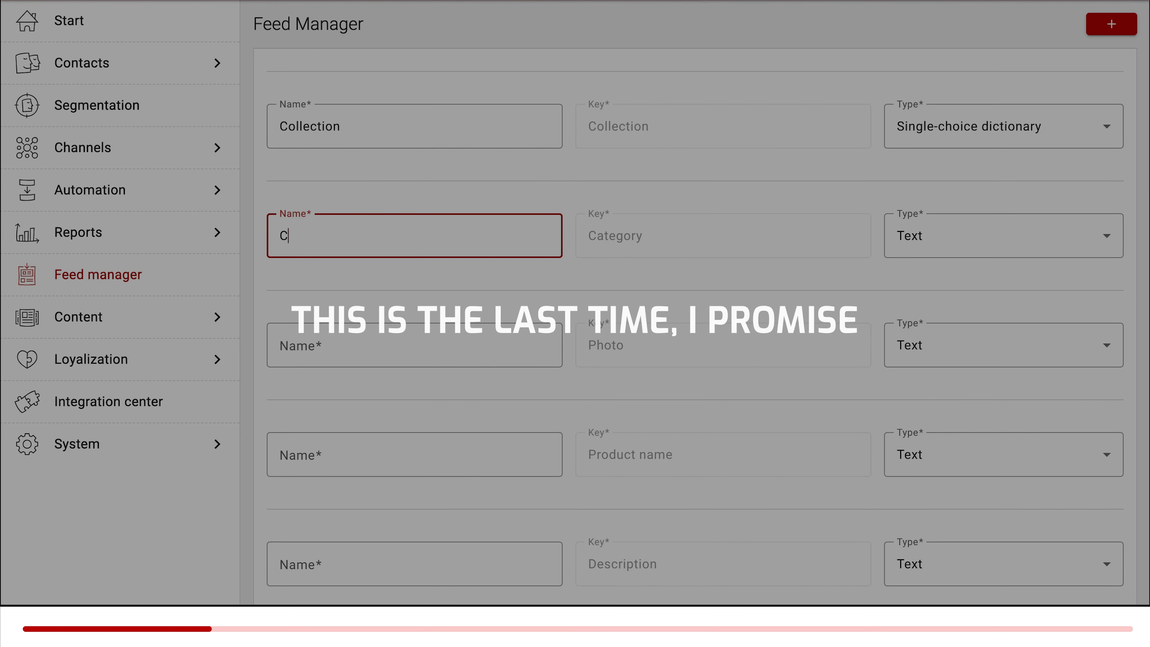
left_click(947, 236)
type("Photo")
left_click(933, 422)
left_click(928, 247)
Name the next two features "Product name" and "Description", keeping both as Text
scroll(817, 411, "down", 6)
left_click(453, 252)
type("Product name")
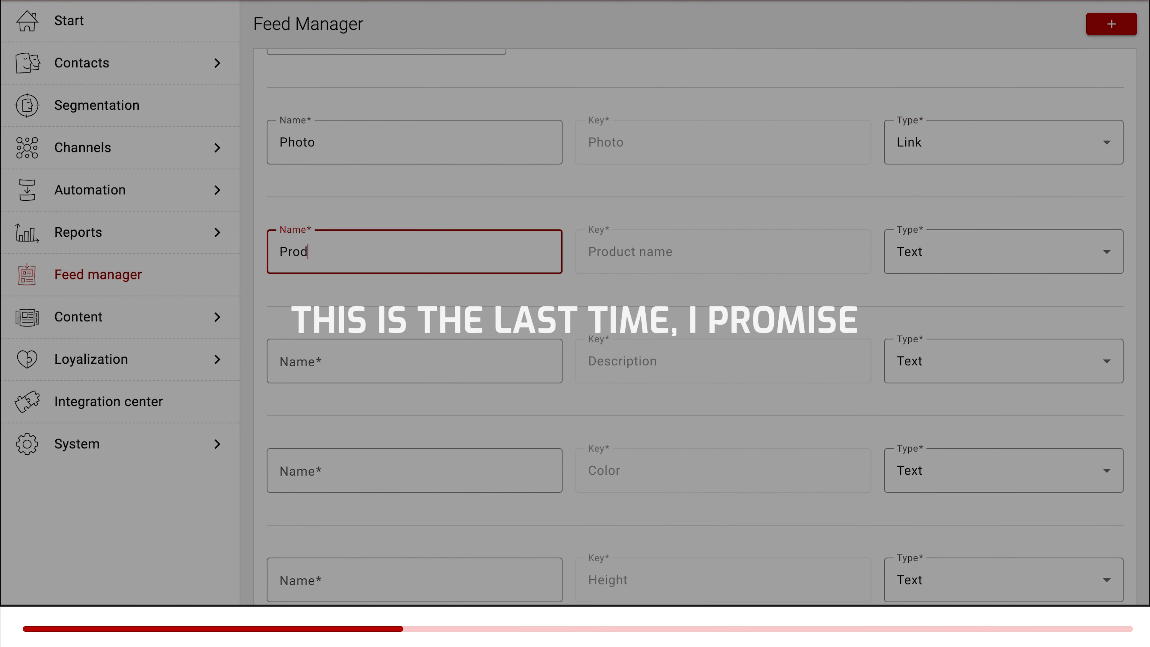
left_click(929, 252)
type("ription")
Name the feature after Description "Color" and set its type to Multiple-choice dictionary
left_click(480, 347)
type("Color")
left_click(928, 344)
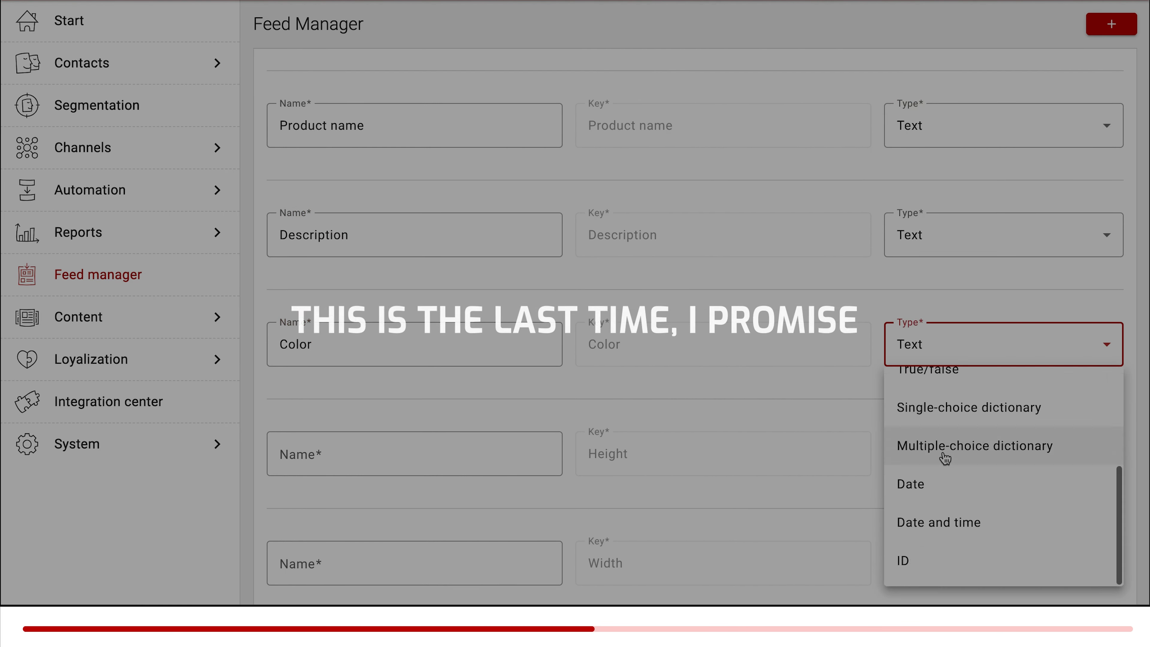
left_click(946, 457)
Name the next two features "Height" and "Width" and set both types to Floating-point number
left_click(411, 393)
type("Height")
left_click(929, 394)
left_click(963, 294)
scroll(770, 363, "down", 6)
left_click(444, 237)
type("Width")
left_click(951, 237)
left_click(955, 398)
Name the next features "Depth", as Floating-point number, and "Material", as Multiple-choice dictionary with a comma delimiter
left_click(443, 363)
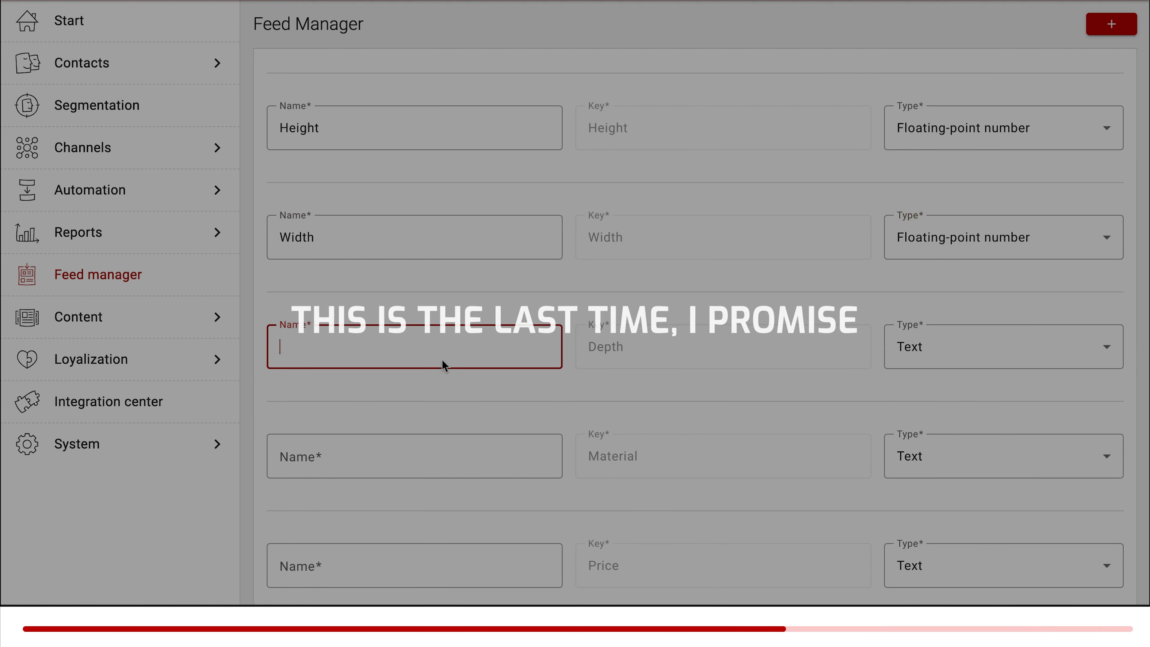
type("Depth")
left_click(951, 278)
left_click(952, 390)
left_click(466, 357)
type(",")
Name the next features "Price", as Floating-point number, and "Shipping via post", as True/false
left_click(435, 464)
type("Price")
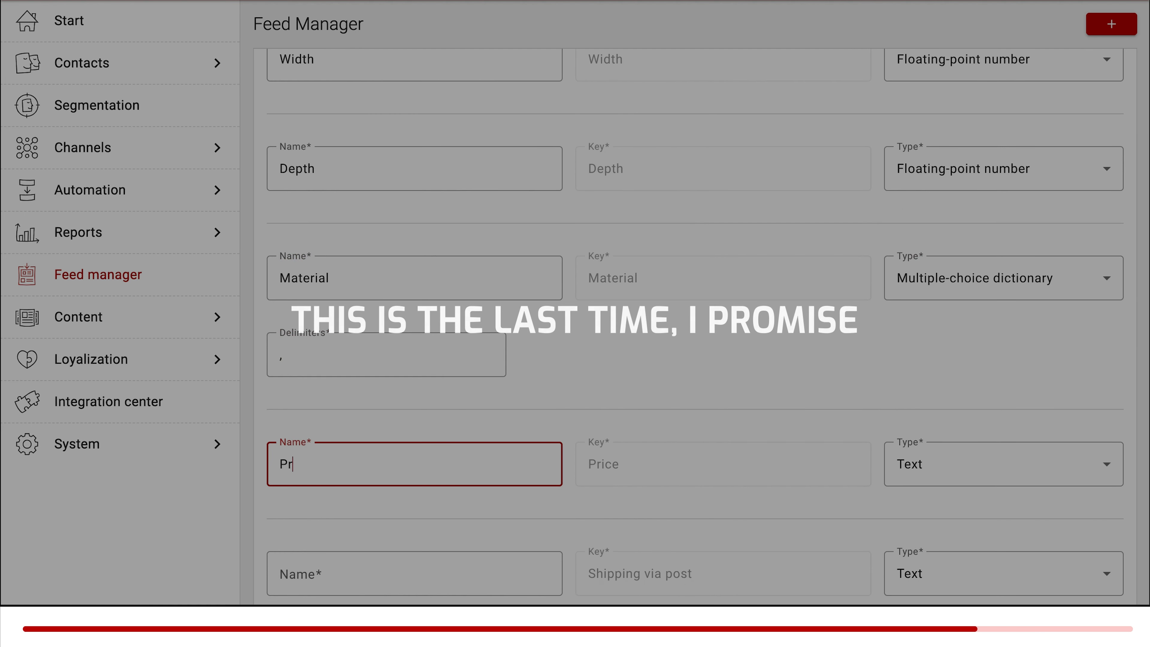
left_click(942, 464)
left_click(951, 361)
type("ing via post")
left_click(928, 376)
left_click(929, 308)
Name the last feature "Product page" with type Link, save the feed and dismiss the notification
left_click(414, 483)
type("Produ")
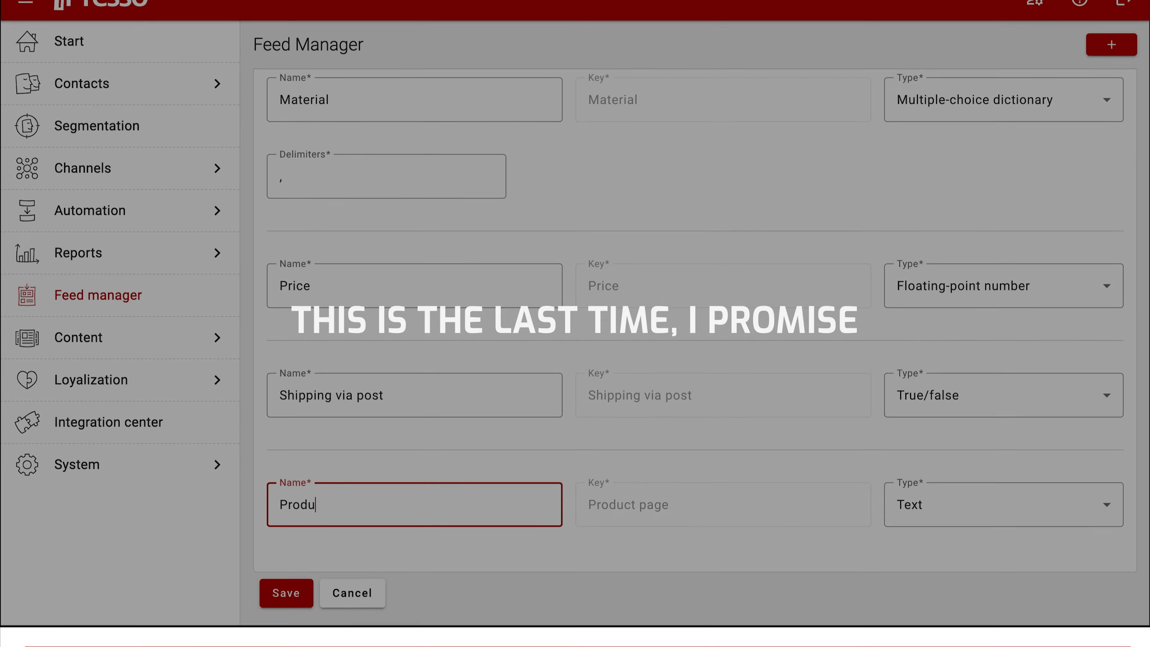
type("ct page")
left_click(951, 486)
left_click(920, 302)
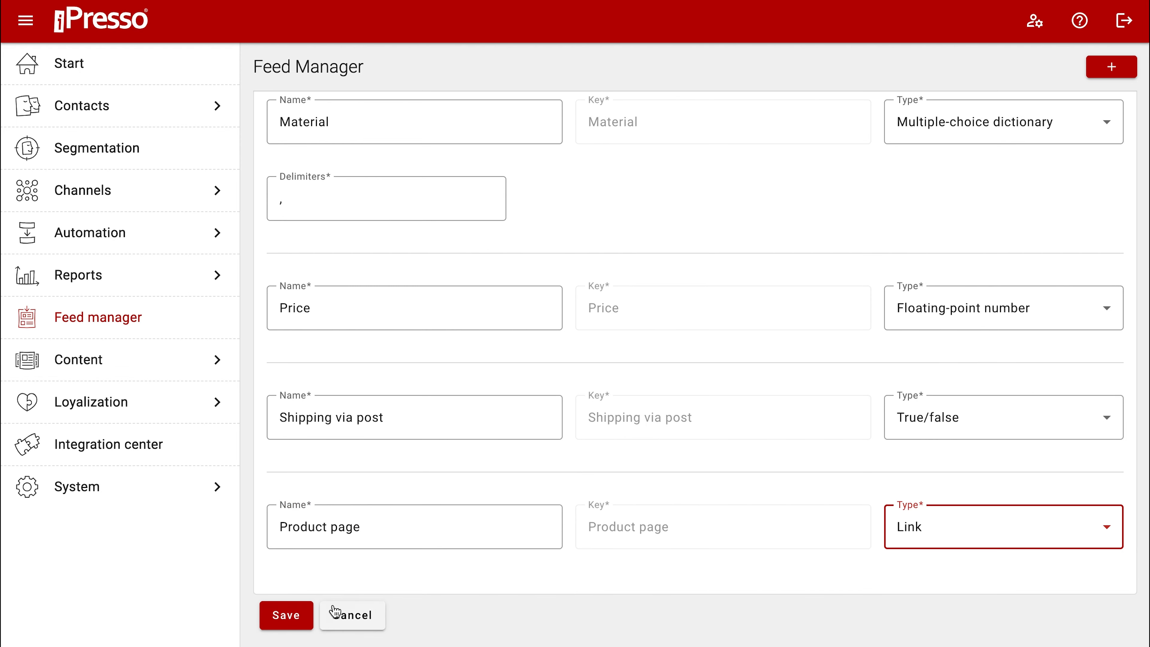
left_click(292, 615)
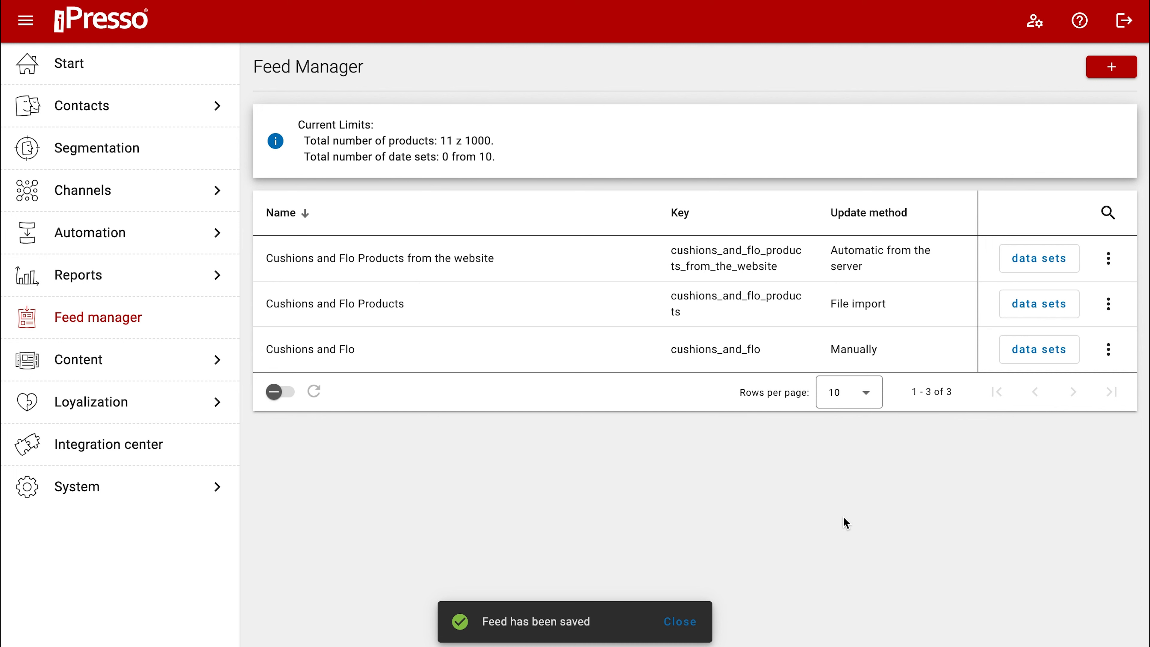
left_click(684, 622)
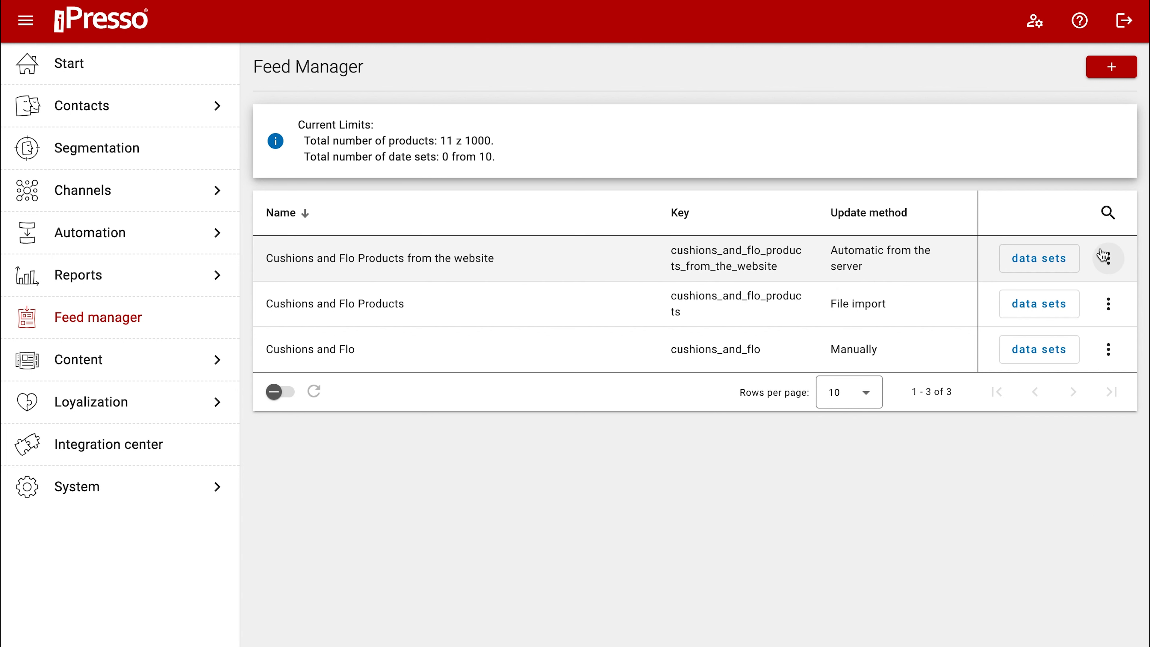
View the actions for the file-import feed "Cushions and Flo Products" and the edit settings of the manual feed "Cushions and Flo"
left_click(1109, 304)
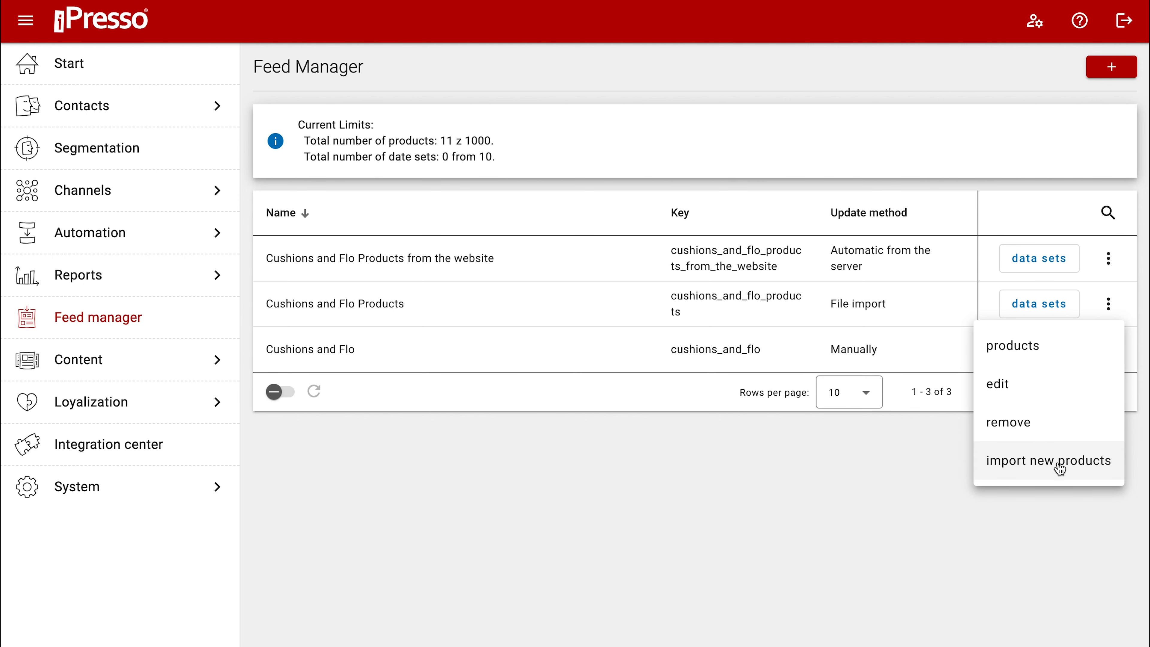
left_click(904, 474)
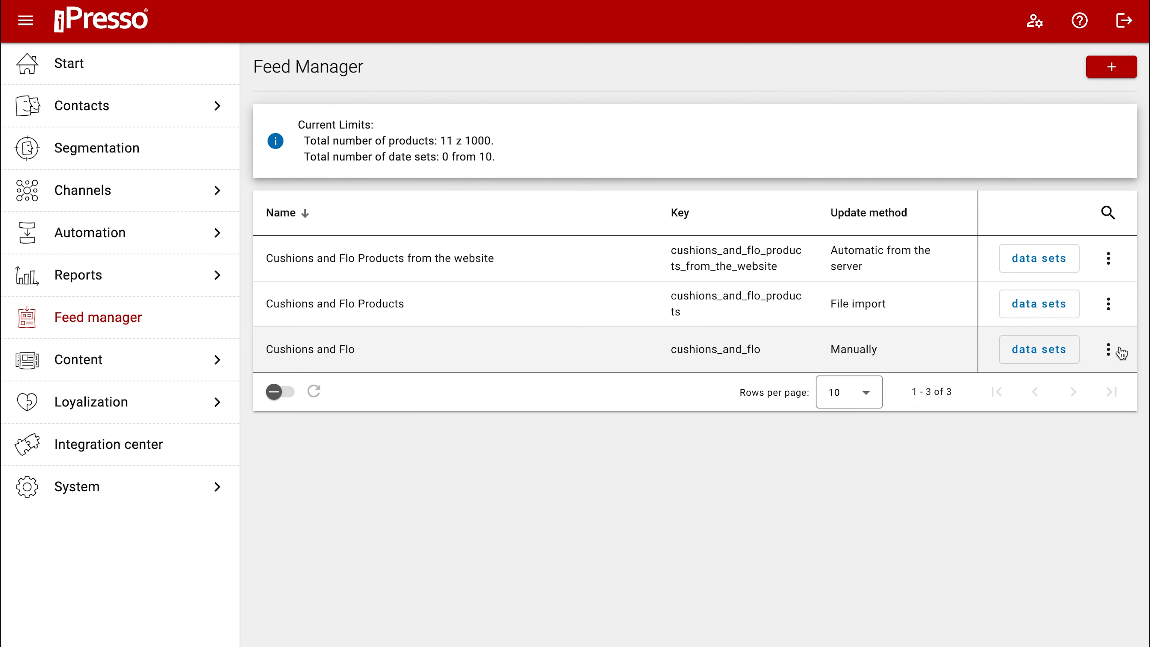
left_click(1109, 349)
left_click(1060, 429)
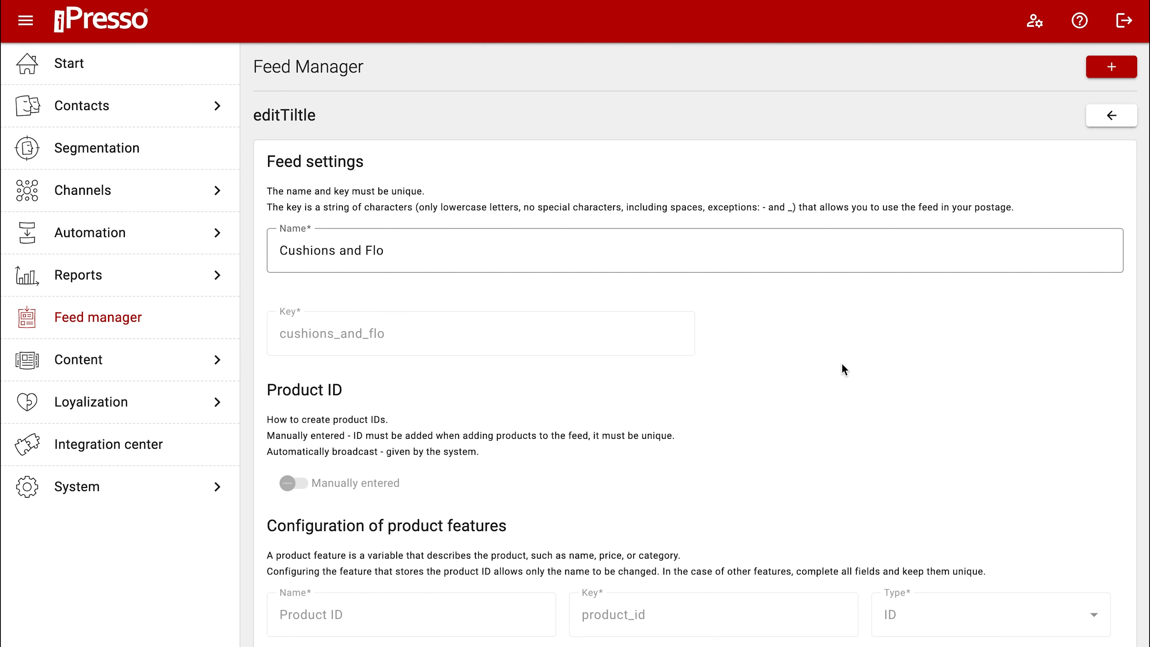
left_click(1090, 119)
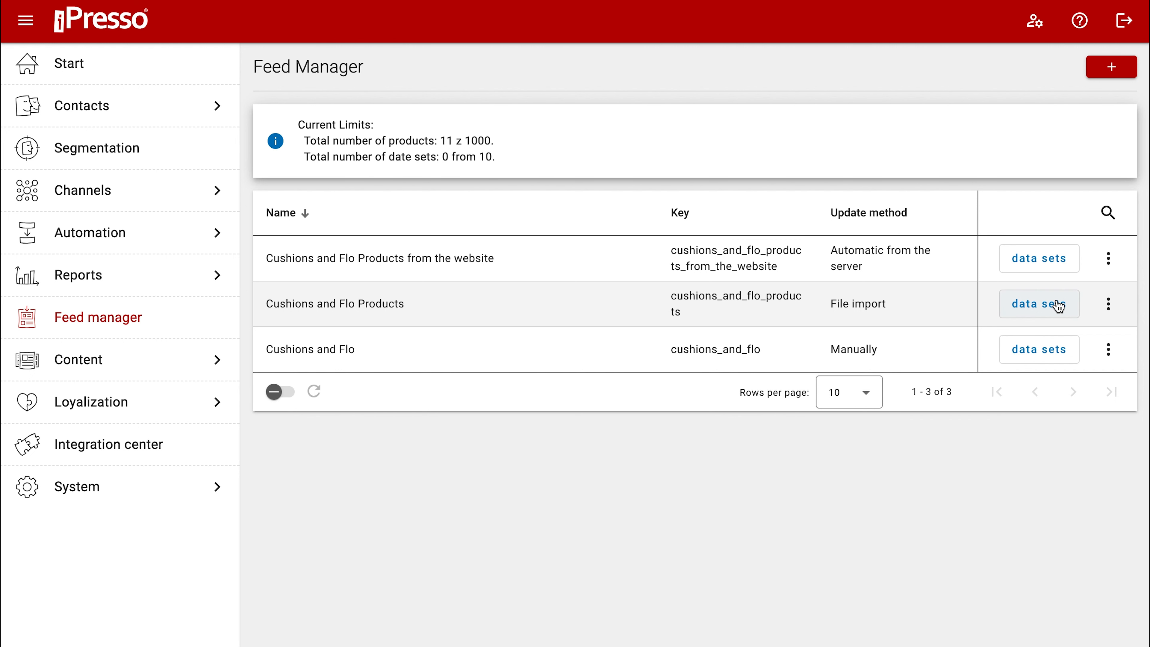
Review the edit settings of "Cushions and Flo Products from the website", including its file URL and refresh schedule, and return to the feed list
left_click(1109, 259)
left_click(1081, 369)
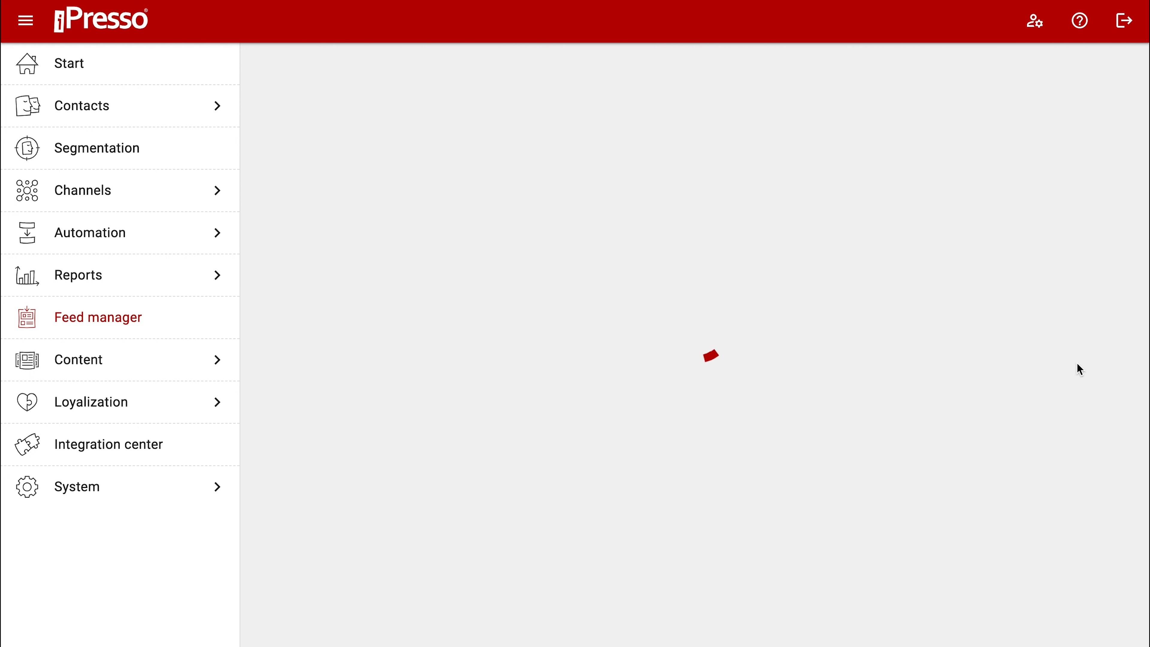
scroll(1077, 364, "down", 3)
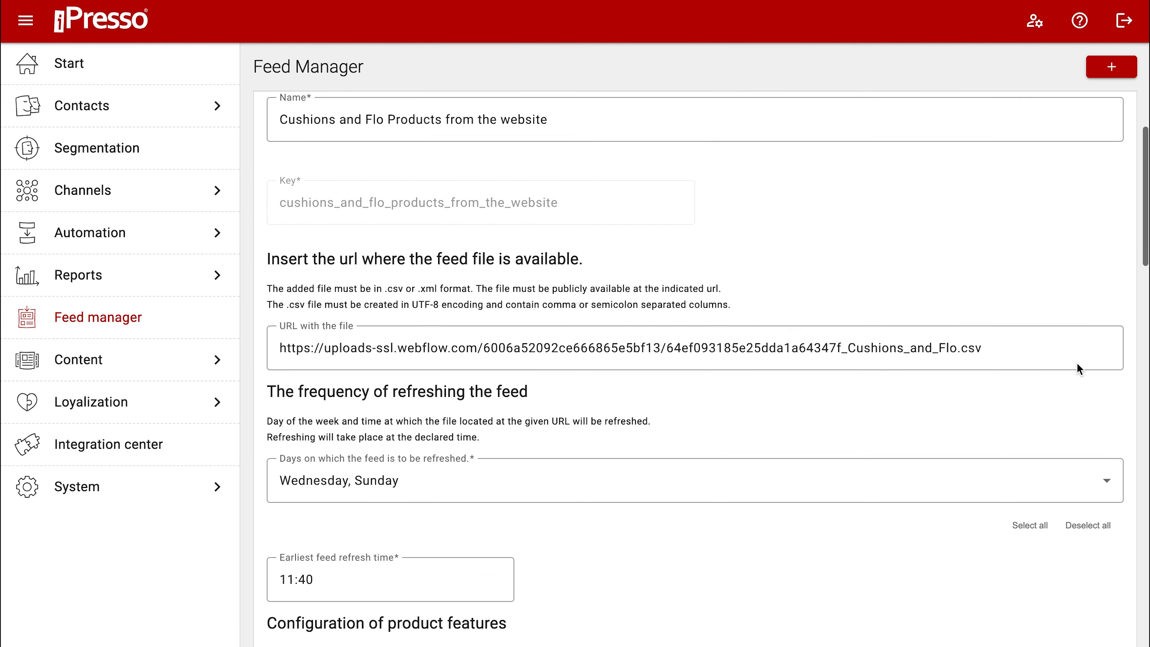
scroll(1077, 368, "down", 5)
scroll(1077, 368, "up", 3)
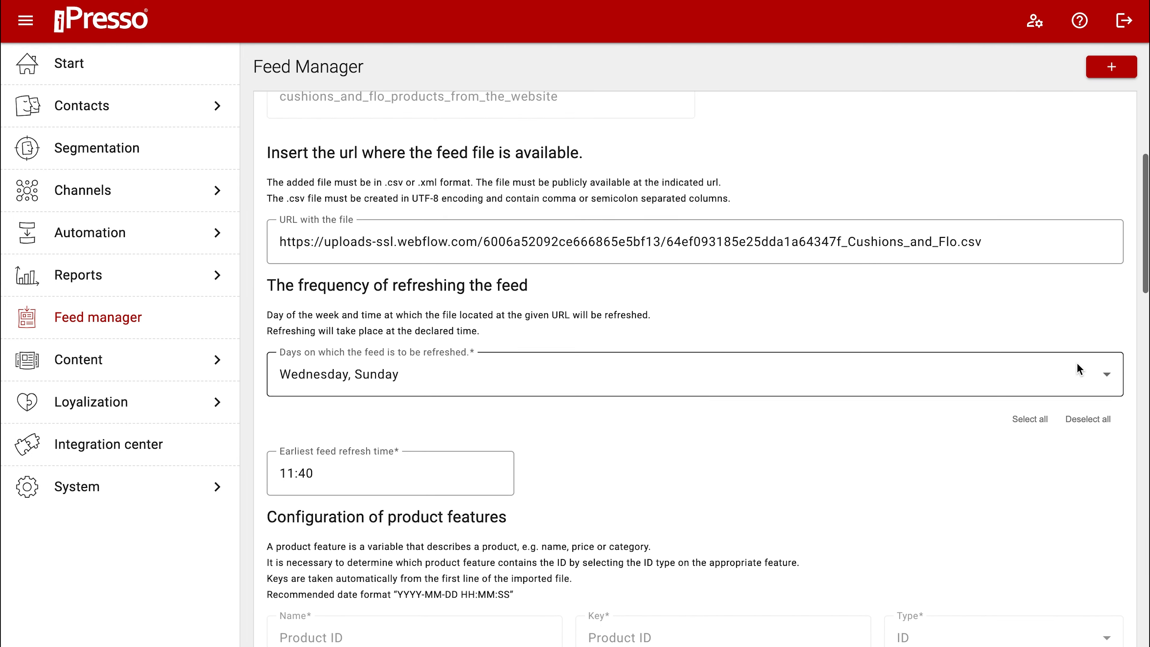
scroll(1077, 363, "up", 1)
scroll(1076, 362, "up", 4)
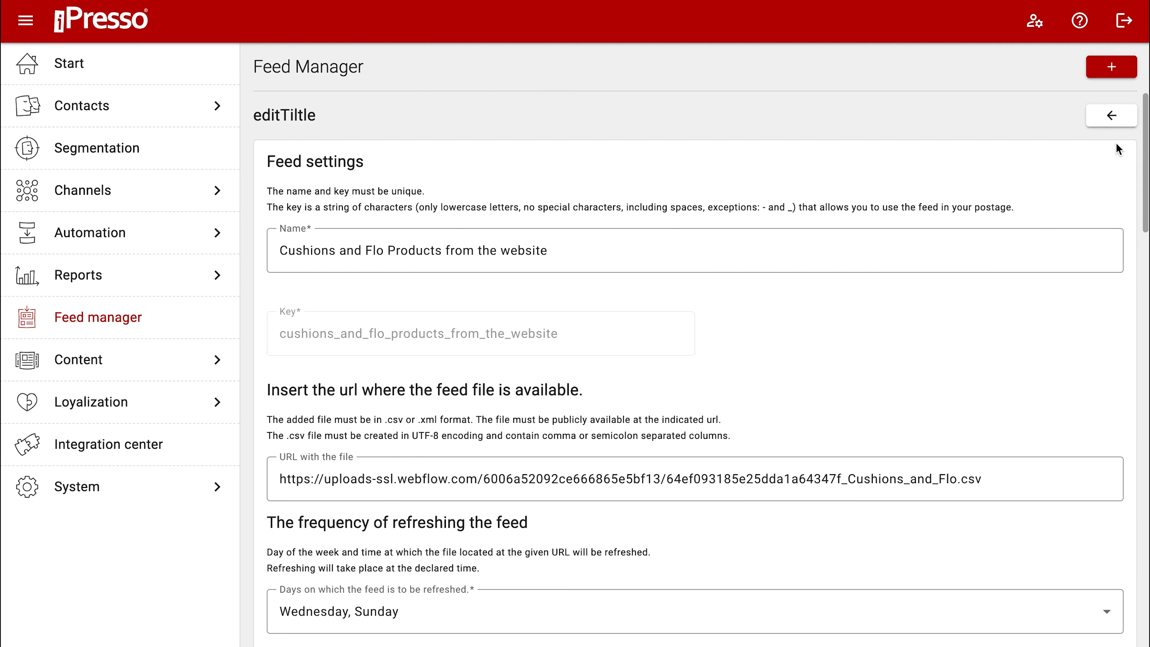
left_click(1113, 114)
View the products of the manual "Cushions and Flo" feed and the actions available for the Red armchair
left_click(1109, 350)
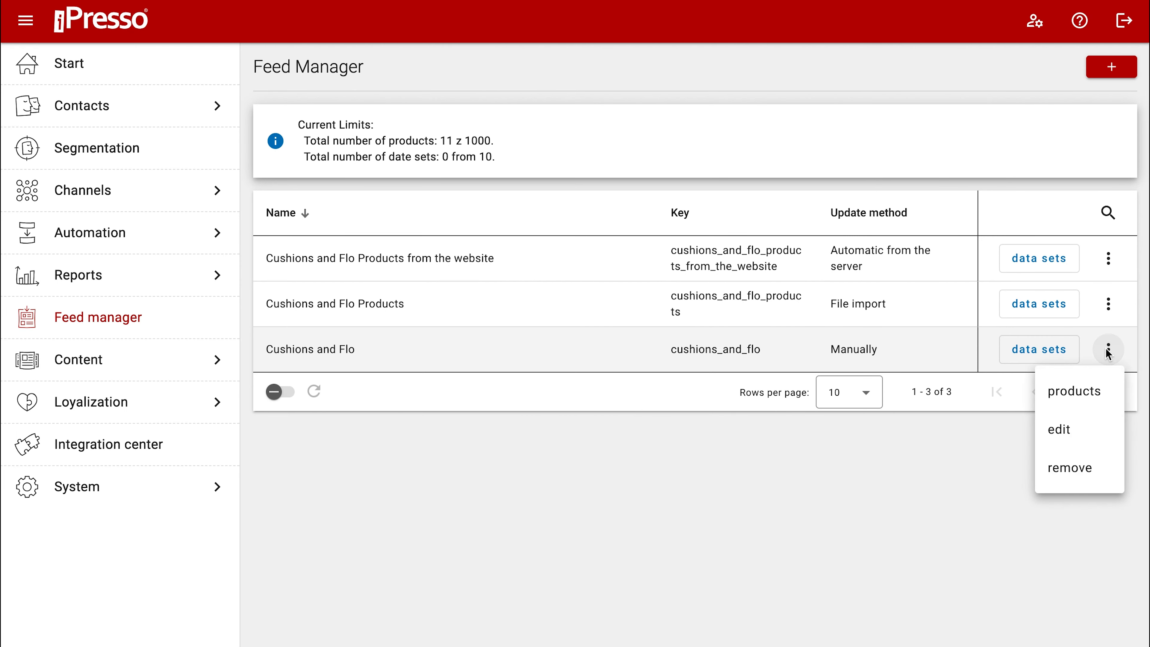
left_click(1093, 389)
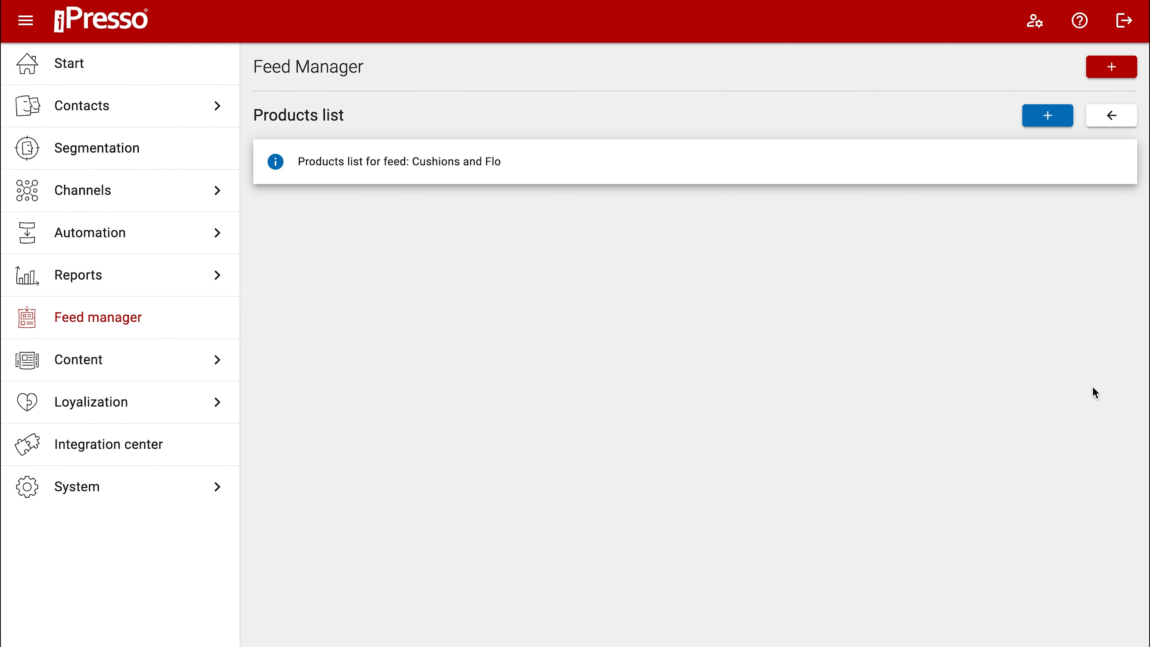
left_click(1111, 285)
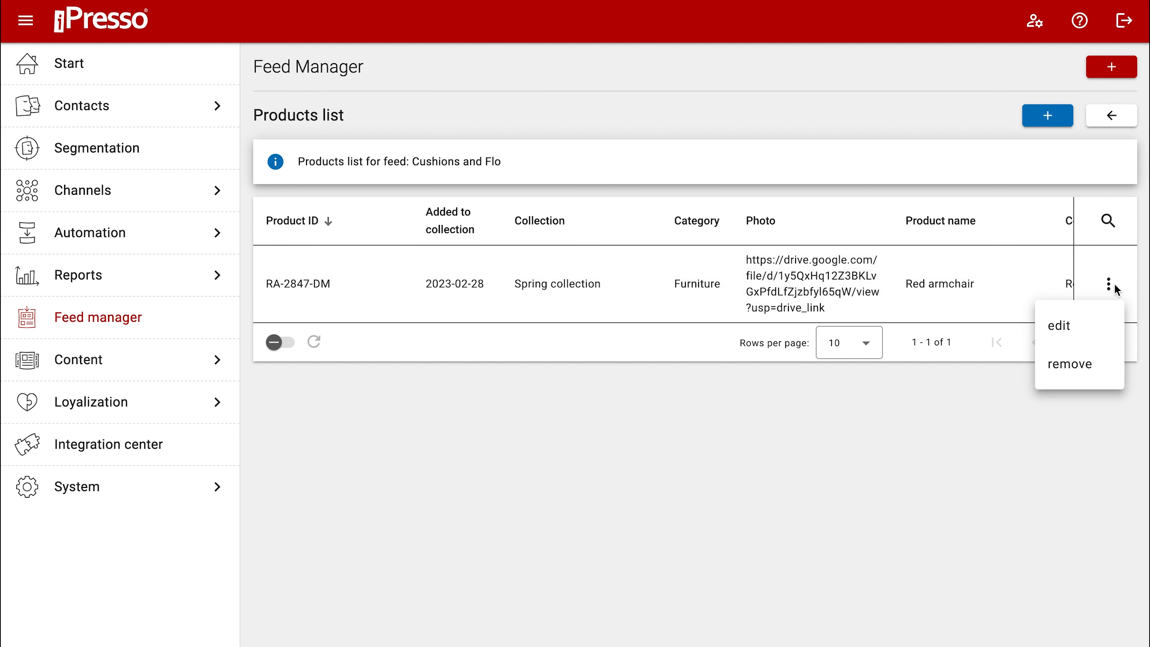
left_click(954, 464)
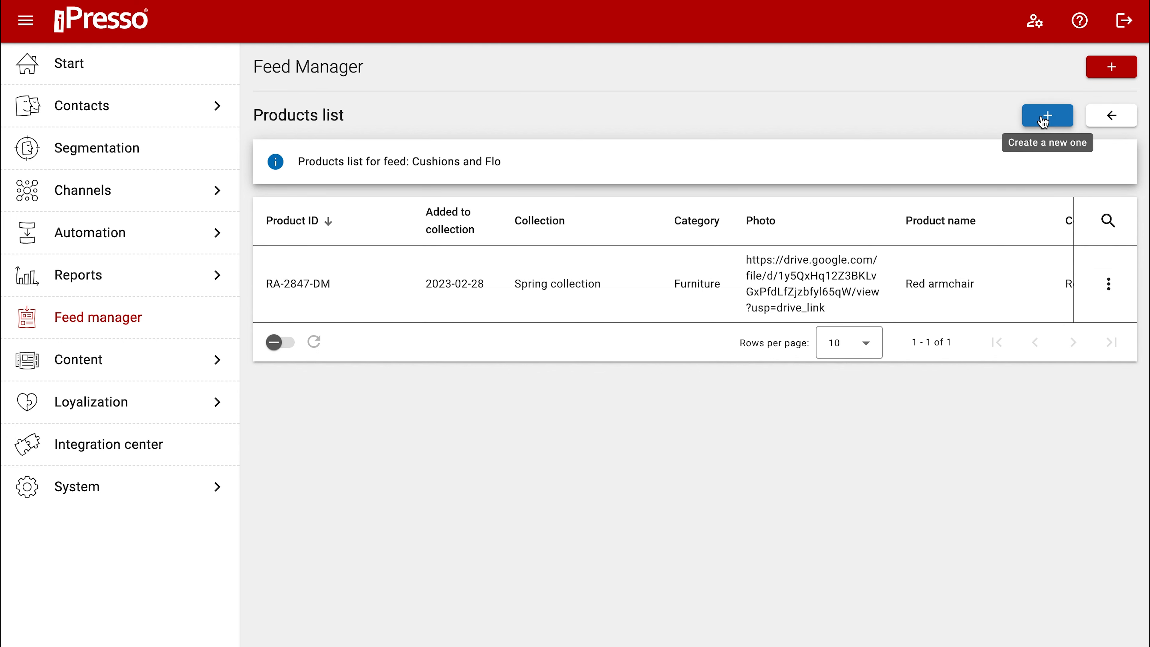